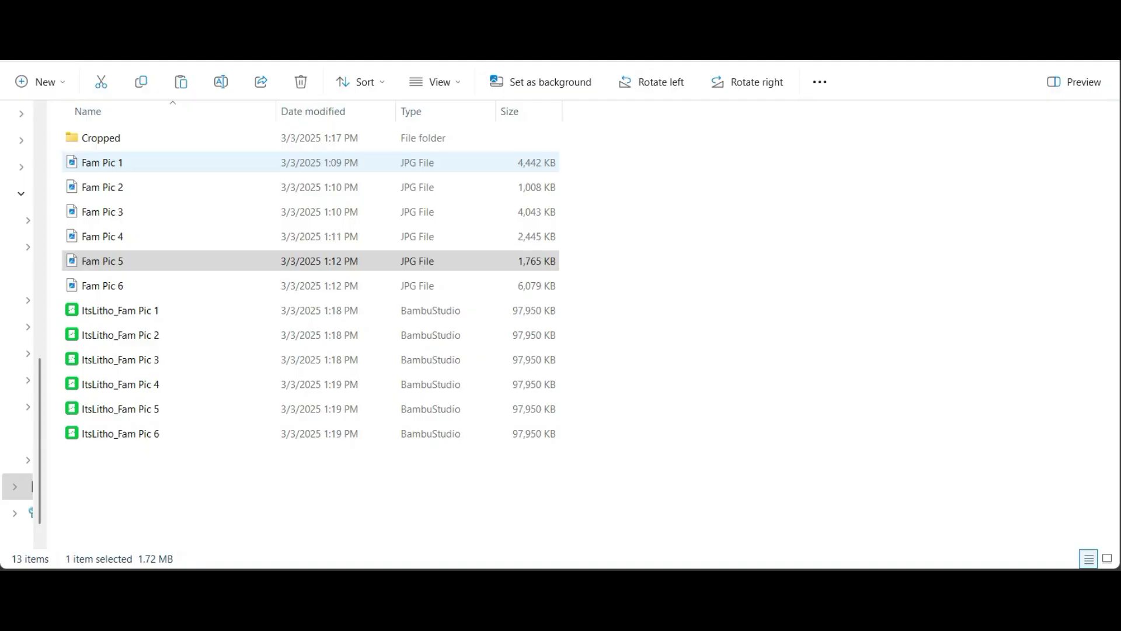
Step: View the Fam Pic 5 photo full-size from File Explorer
{"action": "key", "text": "Return"}
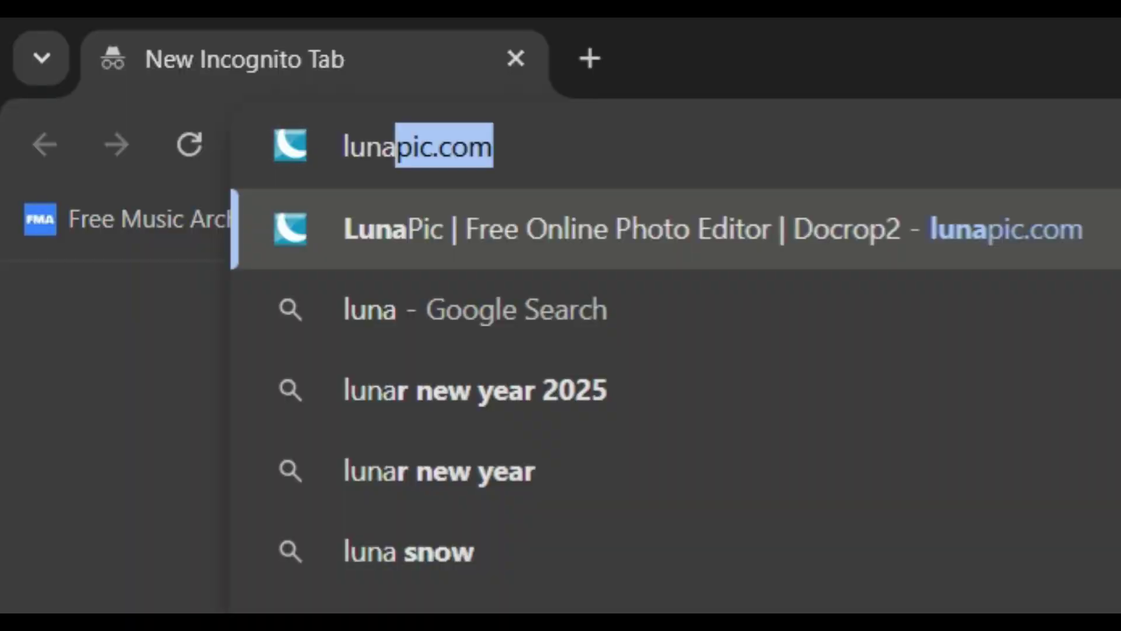
Step: Load LunaPic and upload Fam Pic 5 from Stock Pictures > Family into the editor
{"action": "key", "text": "Return"}
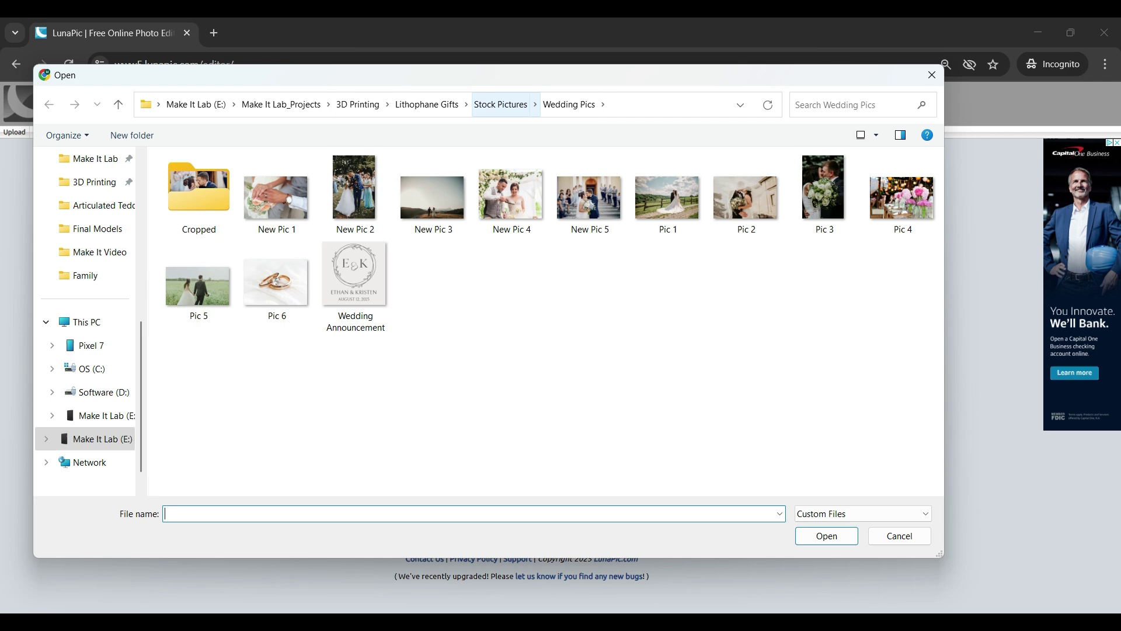
{"action": "left_click", "coordinate": [501, 104]}
{"action": "double_click", "coordinate": [277, 192]}
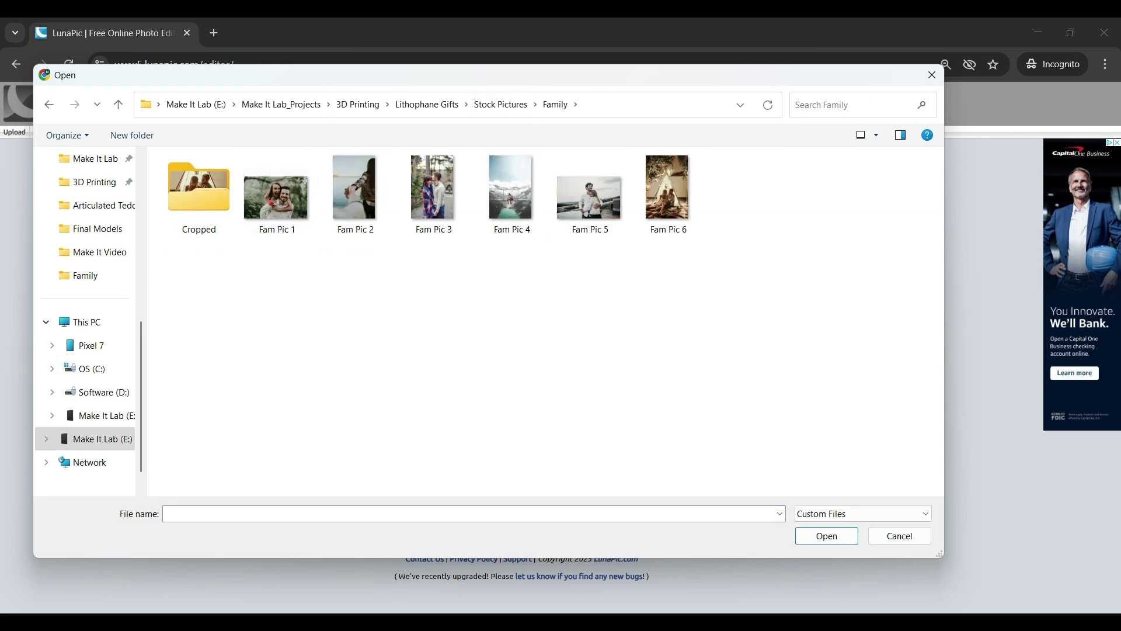
{"action": "double_click", "coordinate": [589, 193]}
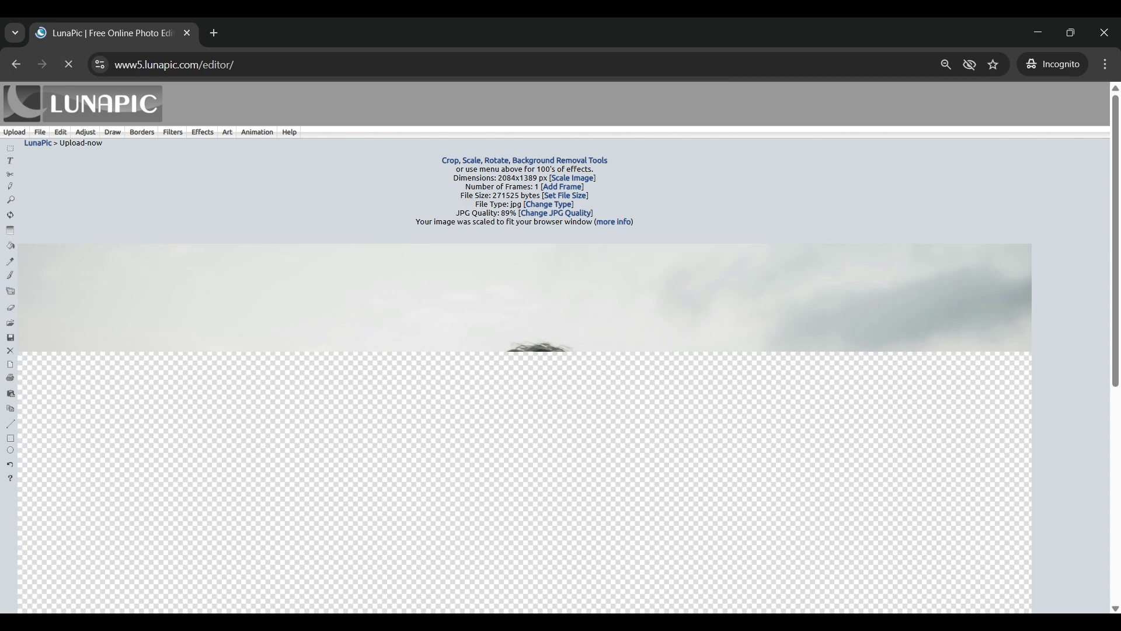
{"action": "scroll", "coordinate": [560, 347], "scroll_direction": "down", "scroll_amount": 5}
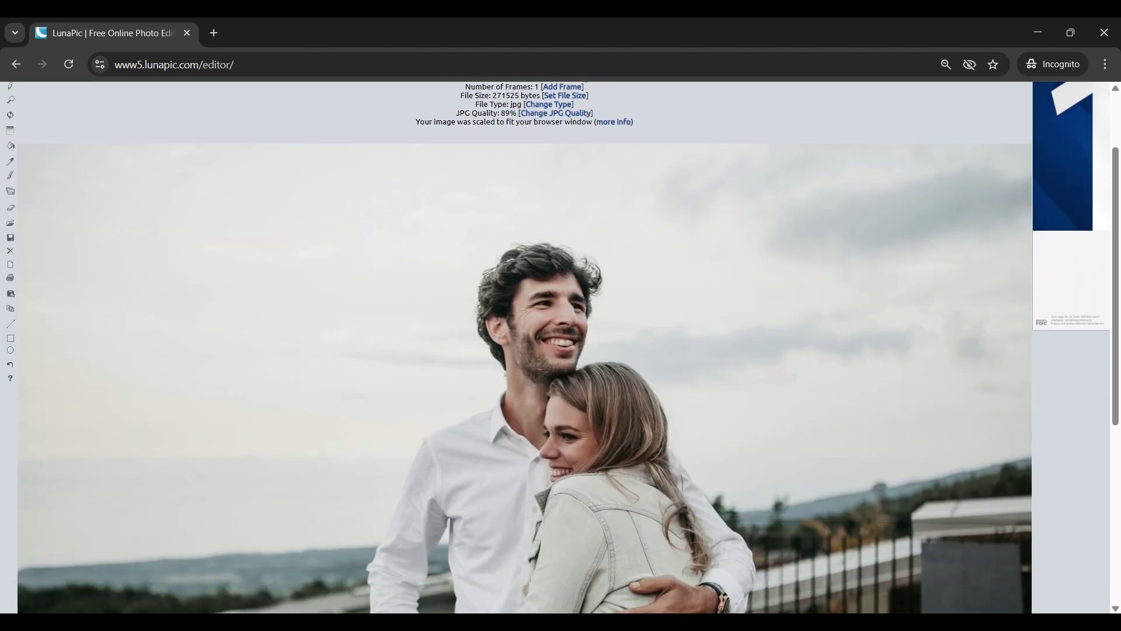
{"action": "key", "text": "ctrl+minus"}
{"action": "key", "text": "ctrl+minus"}
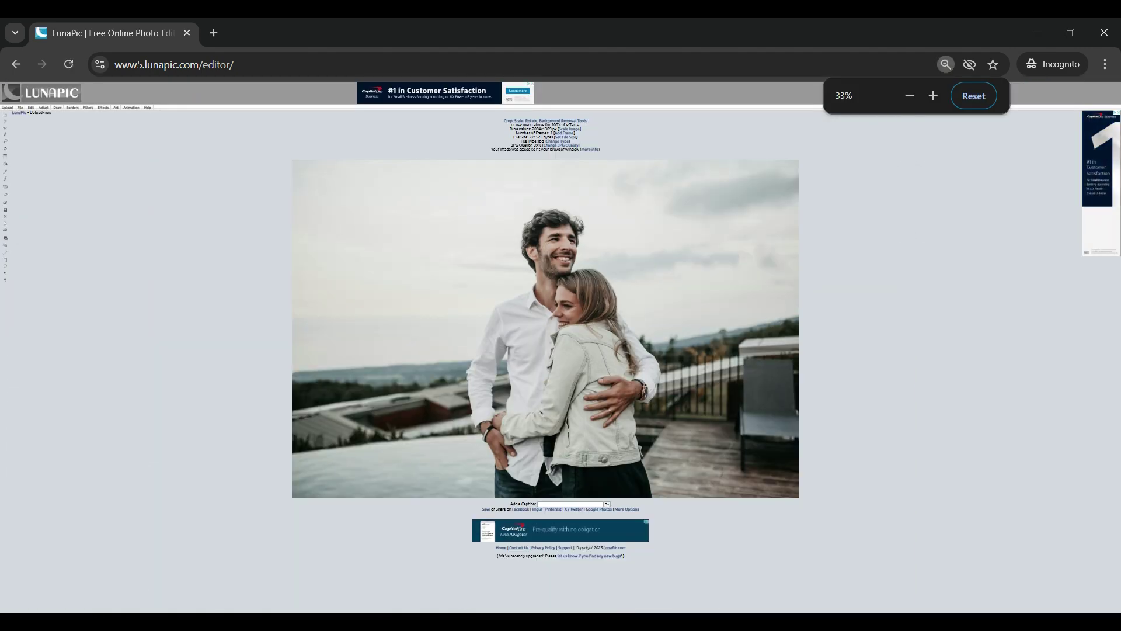
Step: Crop Fam Pic 5 to a 1:1 square framing the hugging couple
{"action": "key", "text": "ctrl+plus"}
{"action": "key", "text": "ctrl+plus"}
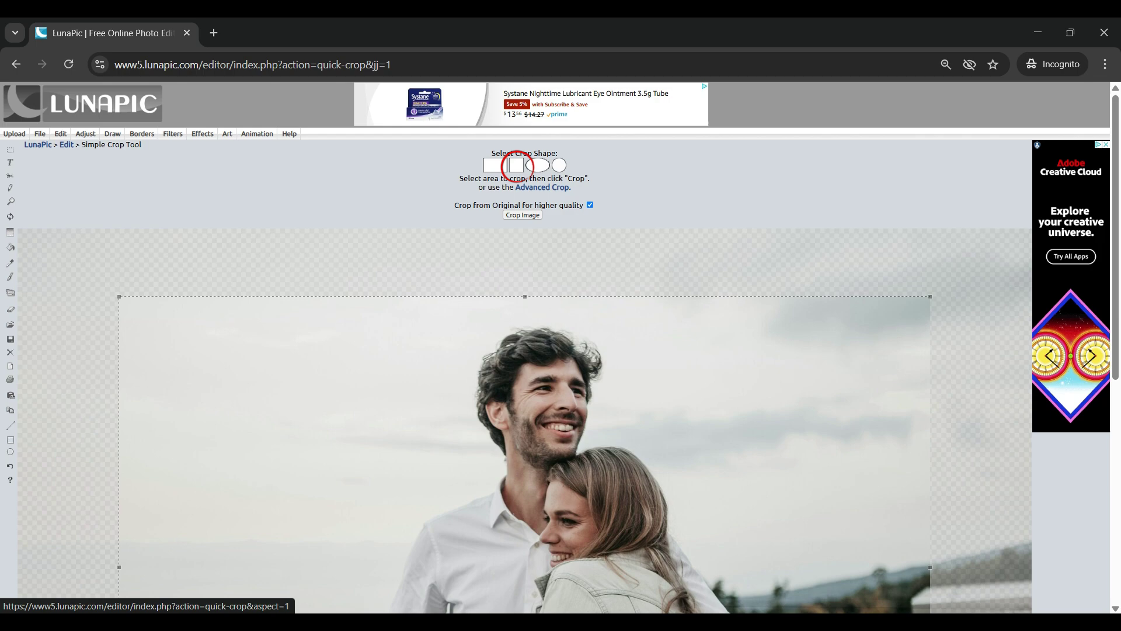
{"action": "left_click", "coordinate": [516, 166]}
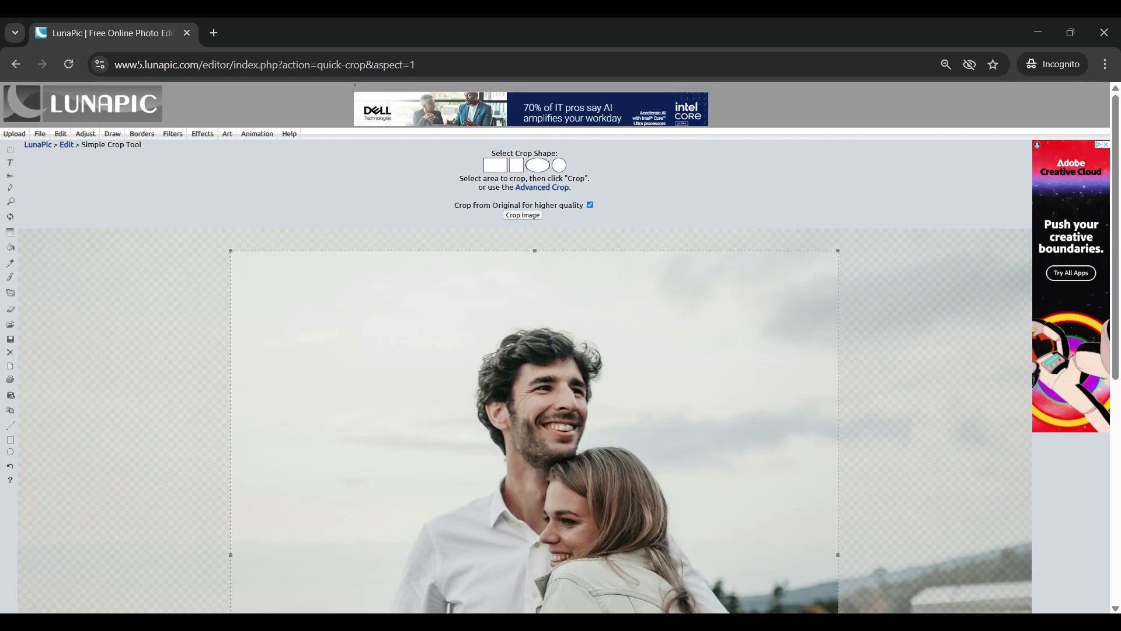
{"action": "key", "text": "ctrl+minus"}
{"action": "key", "text": "ctrl+minus"}
{"action": "key", "text": "ctrl+plus"}
{"action": "key", "text": "ctrl+plus"}
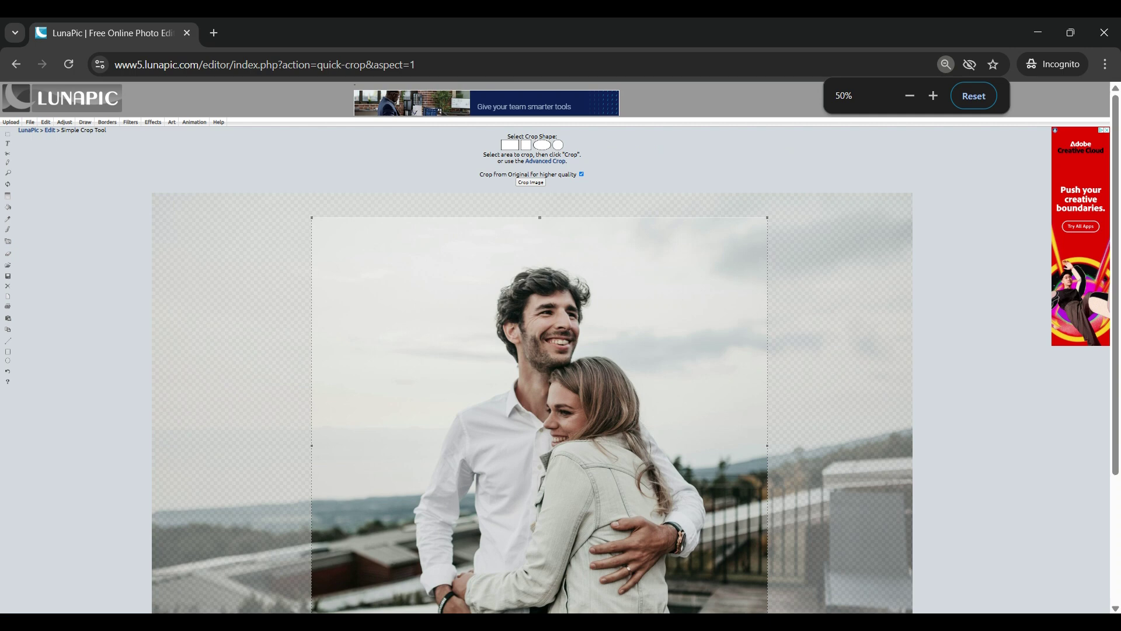
{"action": "scroll", "coordinate": [560, 347], "scroll_direction": "down", "scroll_amount": 1}
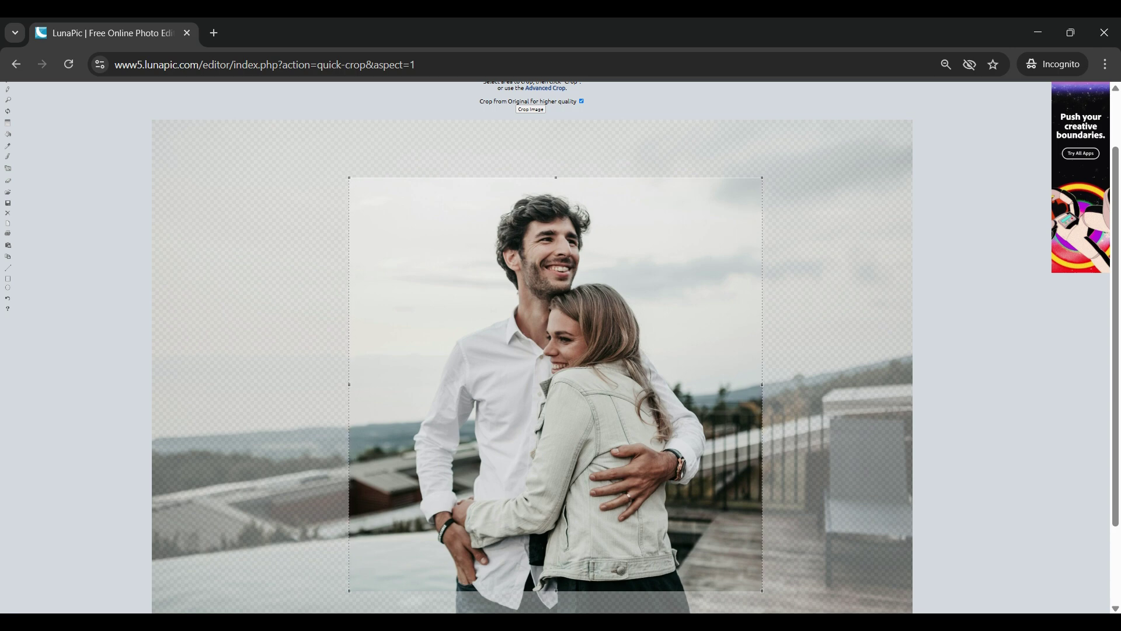
{"action": "key", "text": "ctrl+plus"}
{"action": "key", "text": "ctrl+plus"}
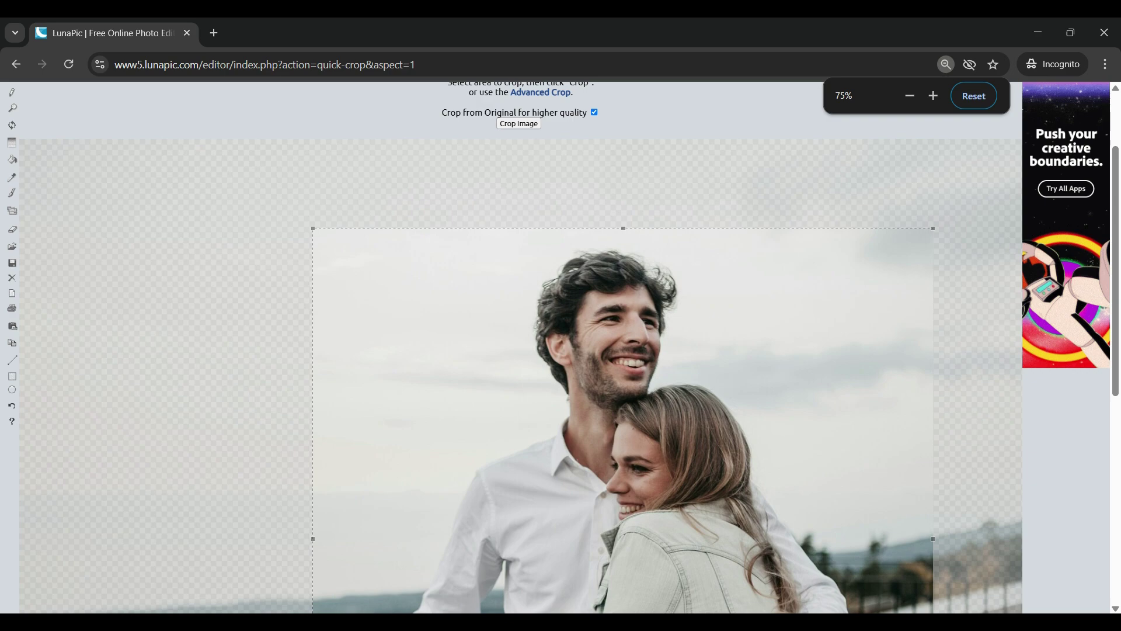
Step: Try downloading the cropped photo from its right-click image options
{"action": "scroll", "coordinate": [520, 350], "scroll_direction": "down", "scroll_amount": 5}
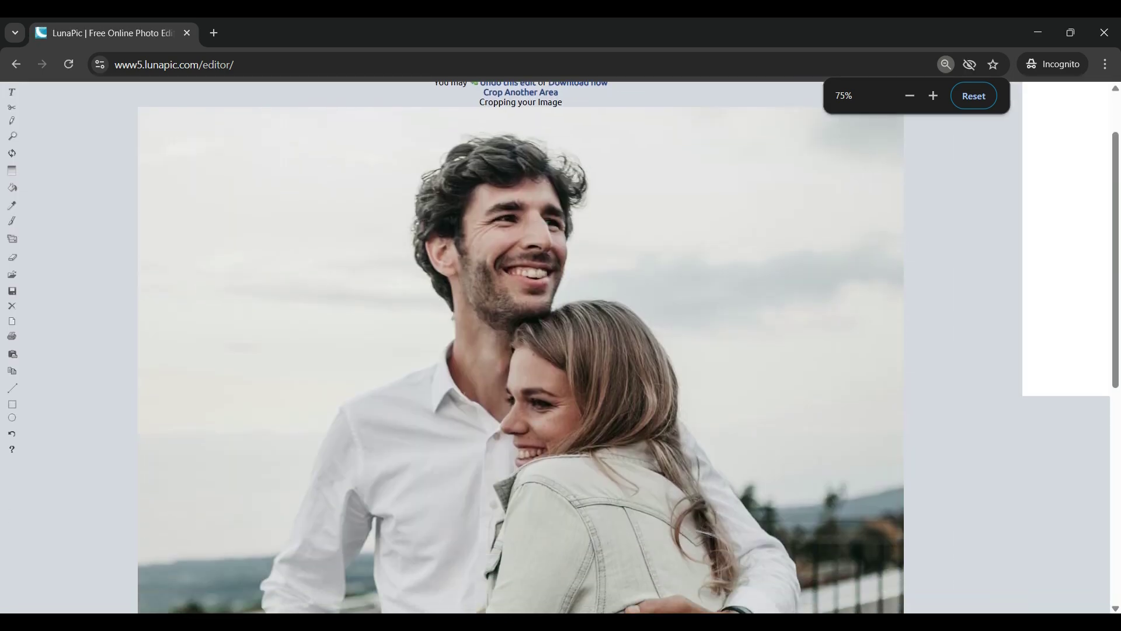
{"action": "scroll", "coordinate": [520, 351], "scroll_direction": "up", "scroll_amount": 3}
{"action": "right_click", "coordinate": [437, 339]}
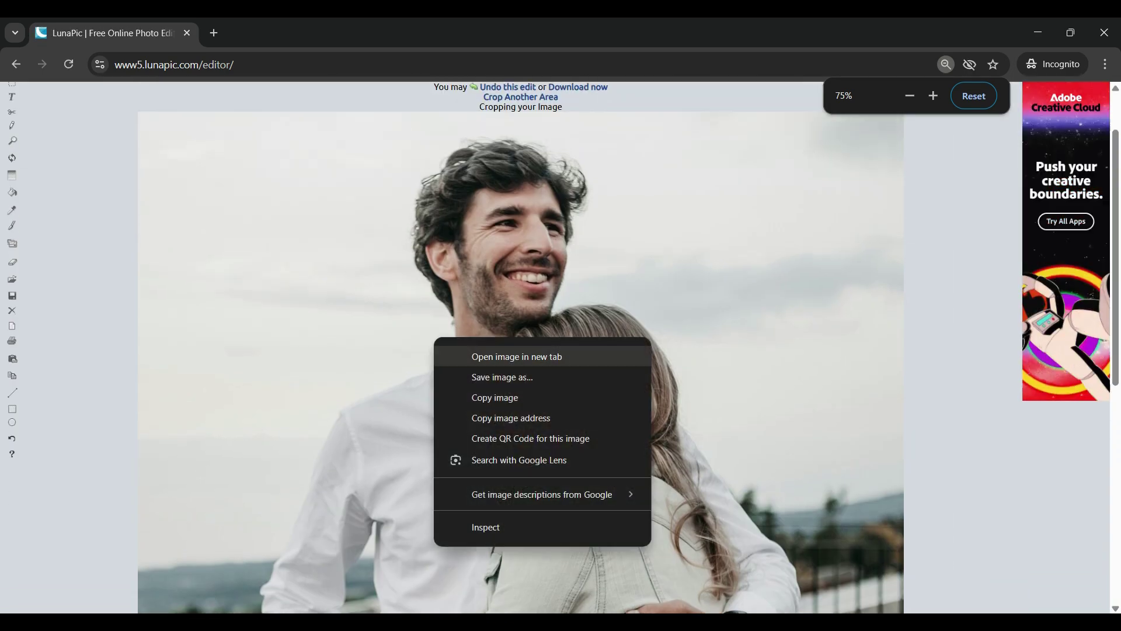
{"action": "scroll", "coordinate": [476, 355], "scroll_direction": "up", "scroll_amount": 1}
{"action": "scroll", "coordinate": [577, 159], "scroll_direction": "up", "scroll_amount": 1}
{"action": "left_click", "coordinate": [577, 159]}
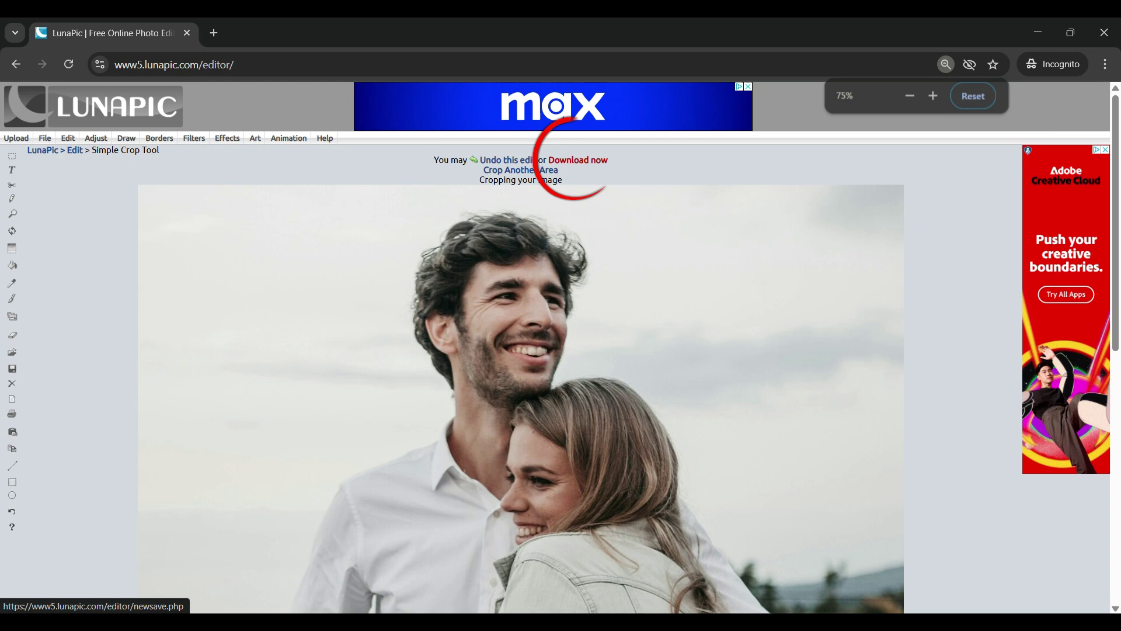
Step: Save the cropped photo as Fam Pic 5 in Stock Pictures > Family > Cropped
{"action": "scroll", "coordinate": [502, 245], "scroll_direction": "down", "scroll_amount": 4}
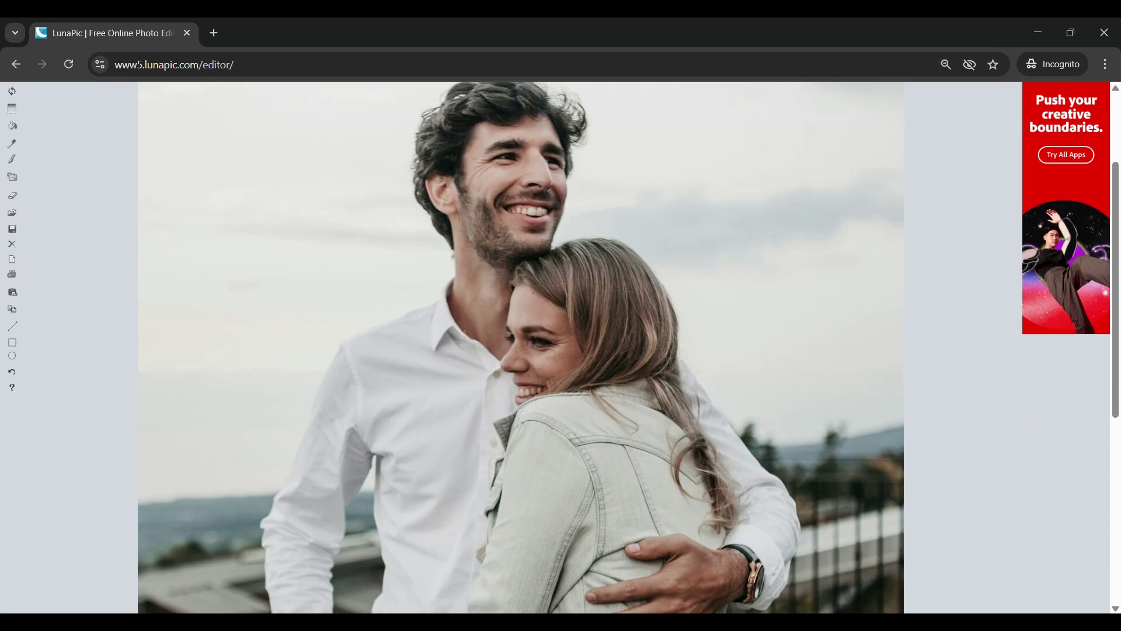
{"action": "right_click", "coordinate": [431, 273]}
{"action": "left_click", "coordinate": [497, 312]}
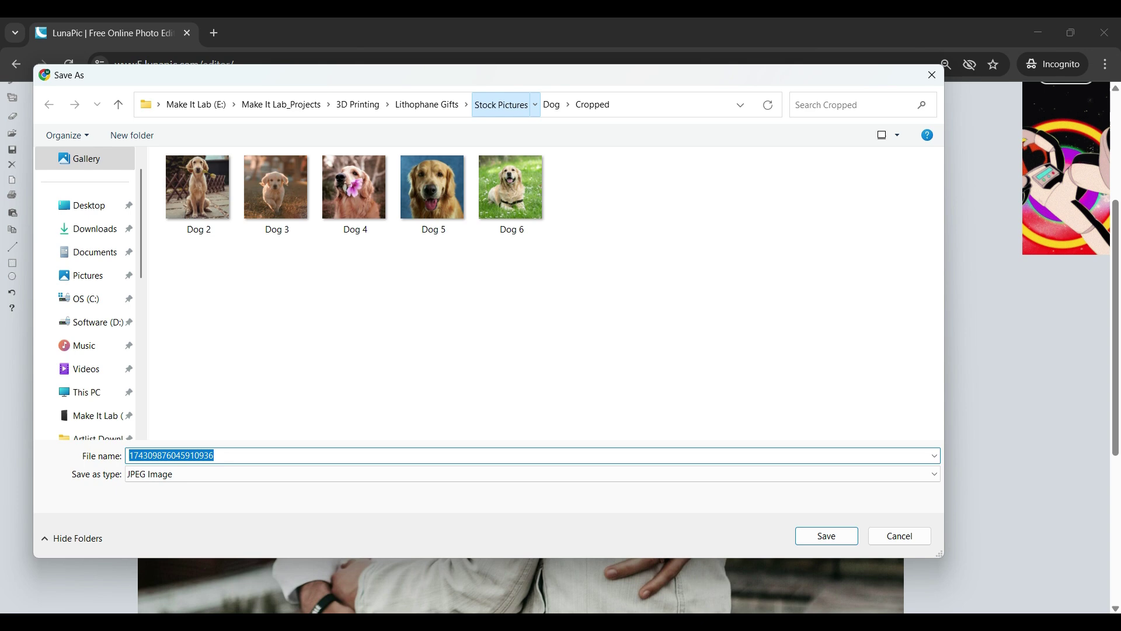
{"action": "left_click", "coordinate": [502, 104]}
{"action": "double_click", "coordinate": [277, 194]}
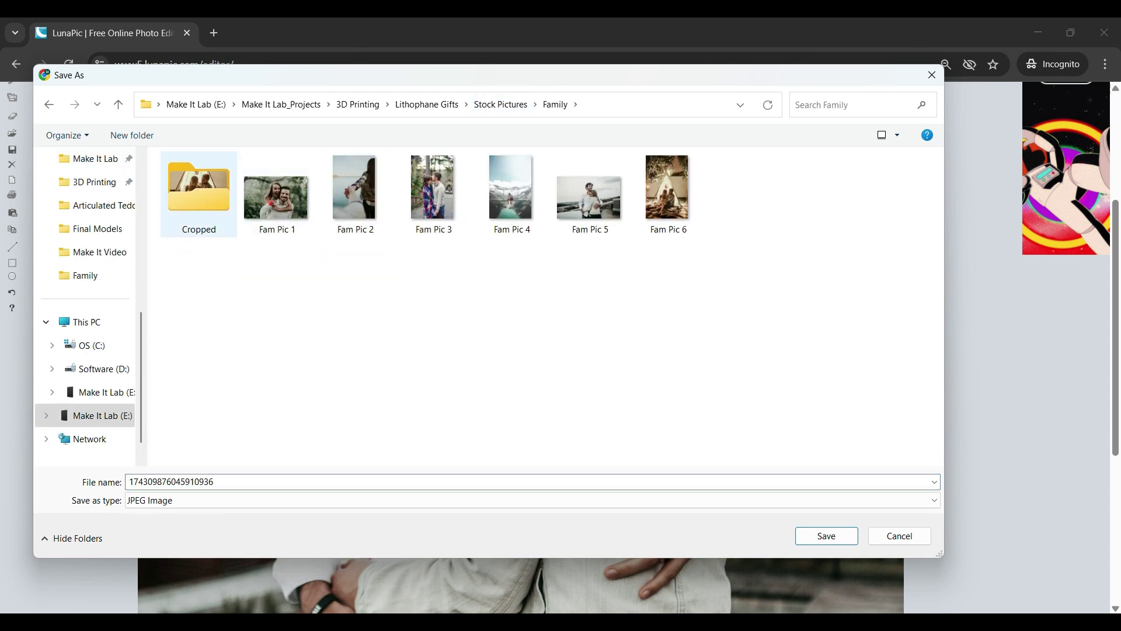
{"action": "double_click", "coordinate": [195, 187]}
{"action": "left_click", "coordinate": [511, 187]}
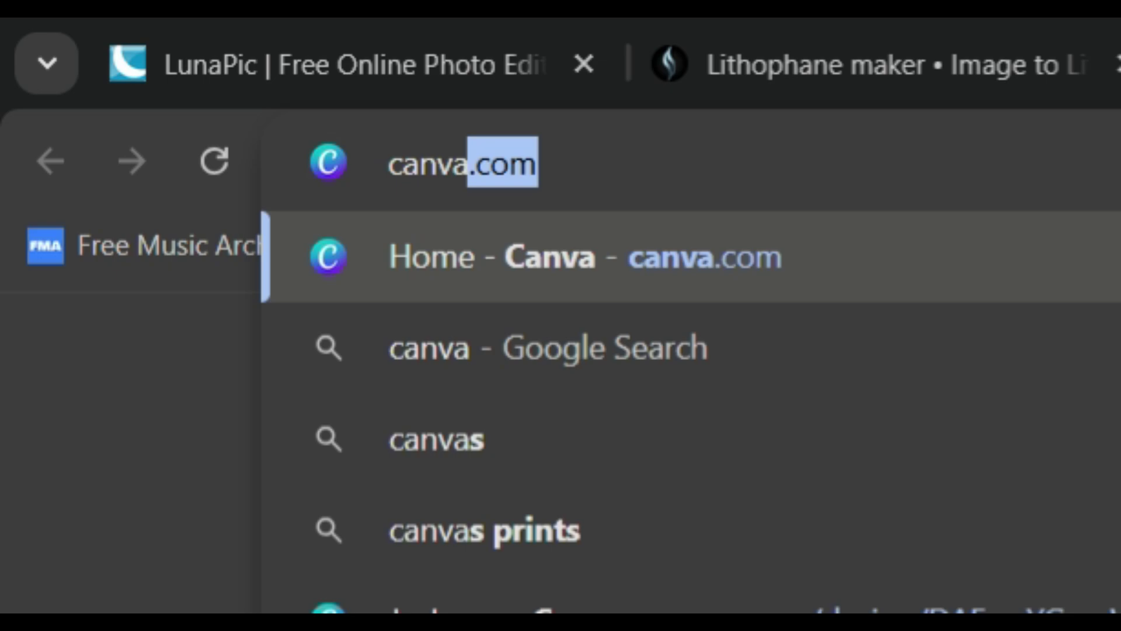
Step: Load Canva and open the Baxter paw-print design from Recent designs
{"action": "key", "text": "Return"}
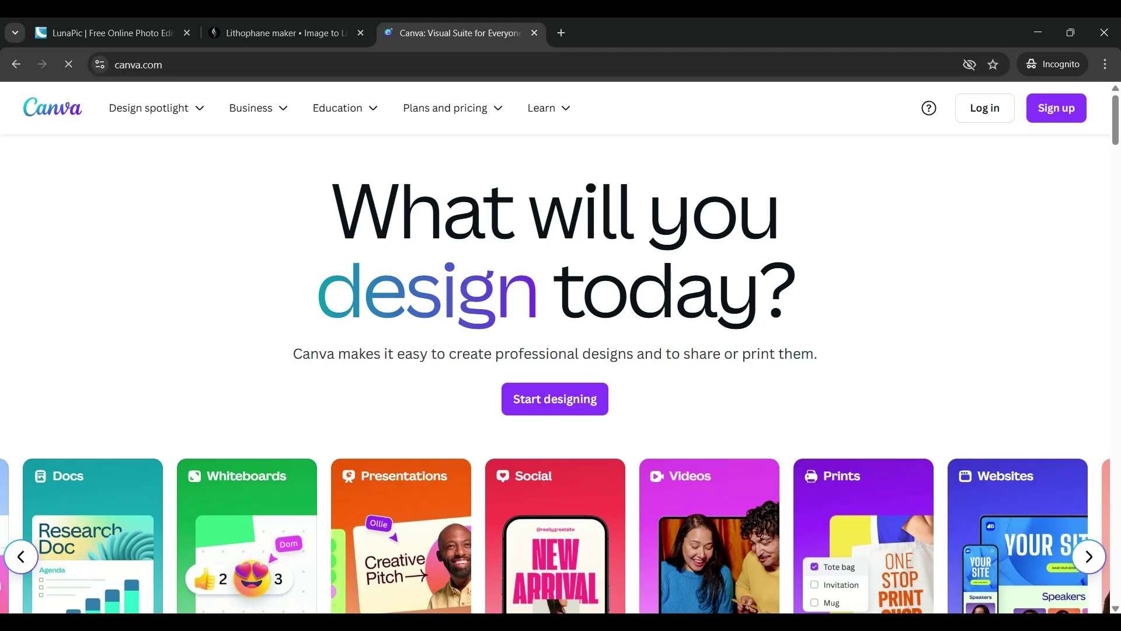
{"action": "scroll", "coordinate": [556, 373], "scroll_direction": "down", "scroll_amount": 10}
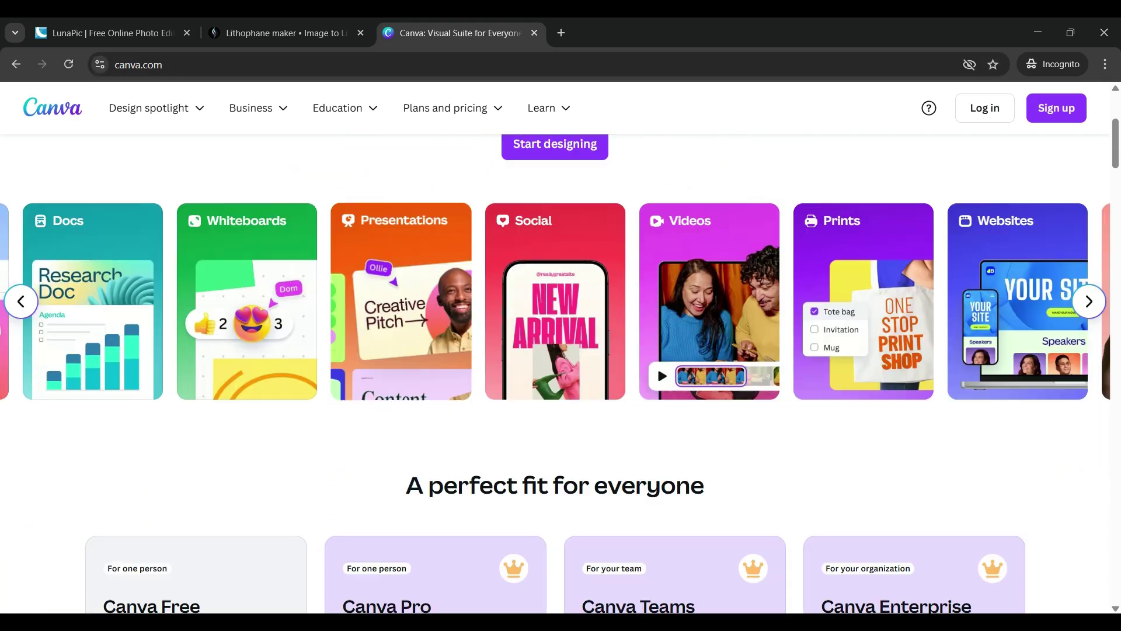
{"action": "scroll", "coordinate": [556, 374], "scroll_direction": "down", "scroll_amount": 5}
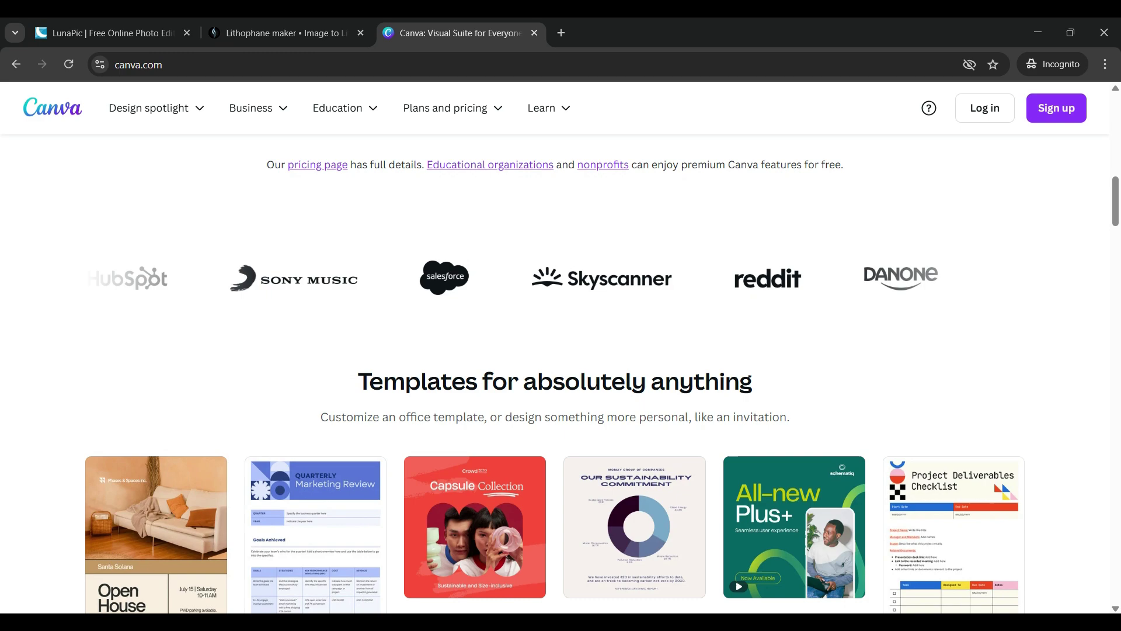
{"action": "scroll", "coordinate": [555, 374], "scroll_direction": "up", "scroll_amount": 15}
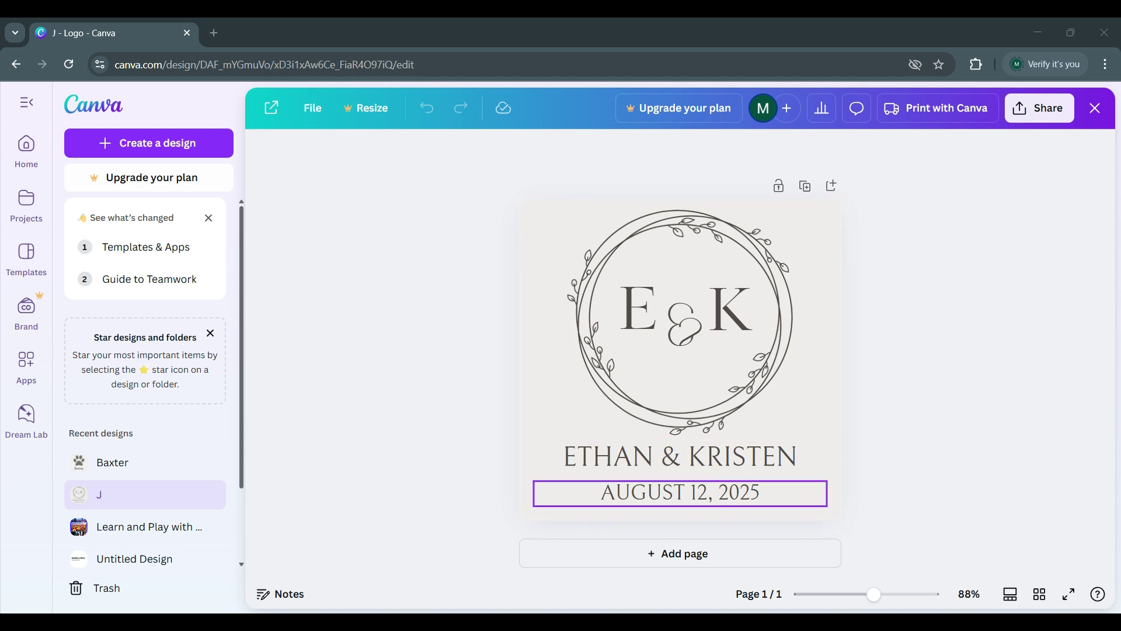
{"action": "left_click", "coordinate": [112, 462]}
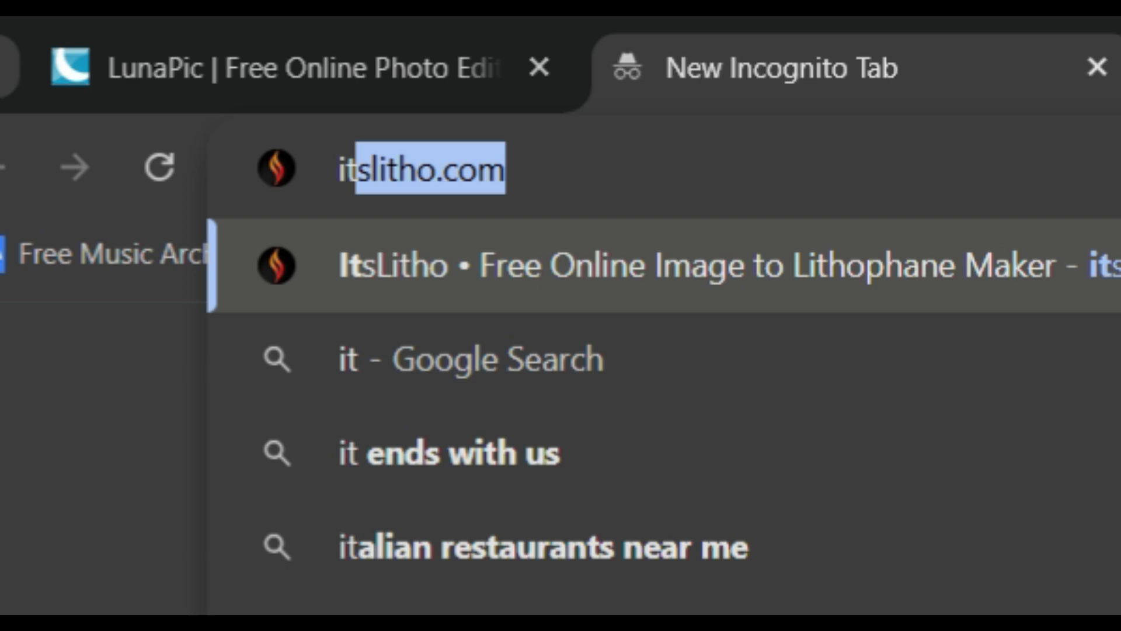
Step: Load itslitho.com, launch the lithophane maker, and dismiss the New update! popup
{"action": "key", "text": "Return"}
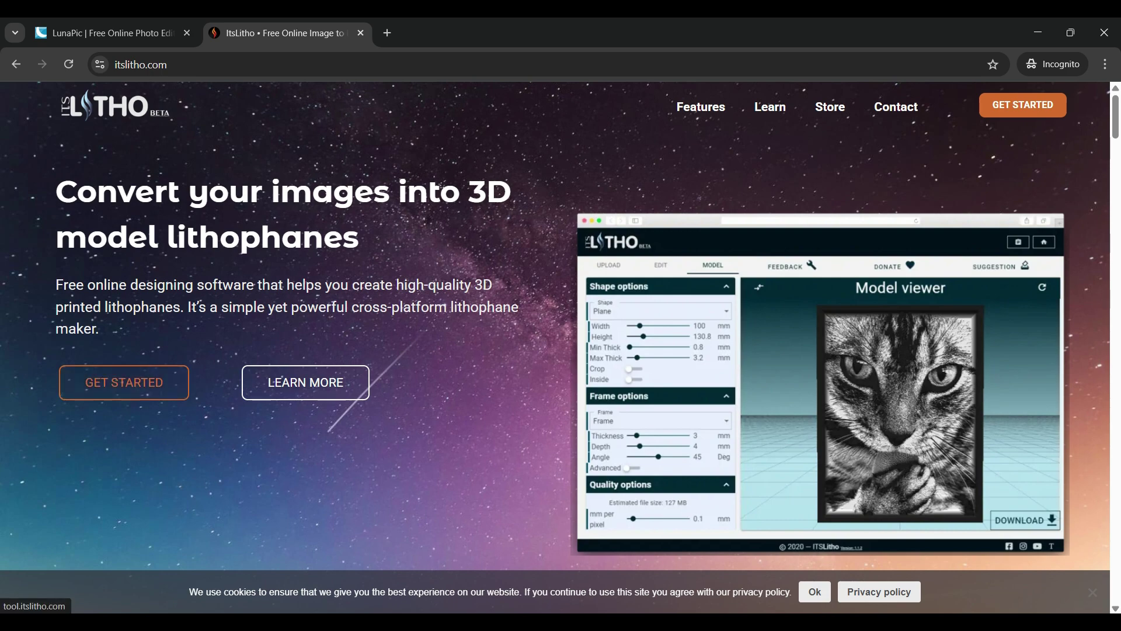
{"action": "left_click", "coordinate": [124, 382]}
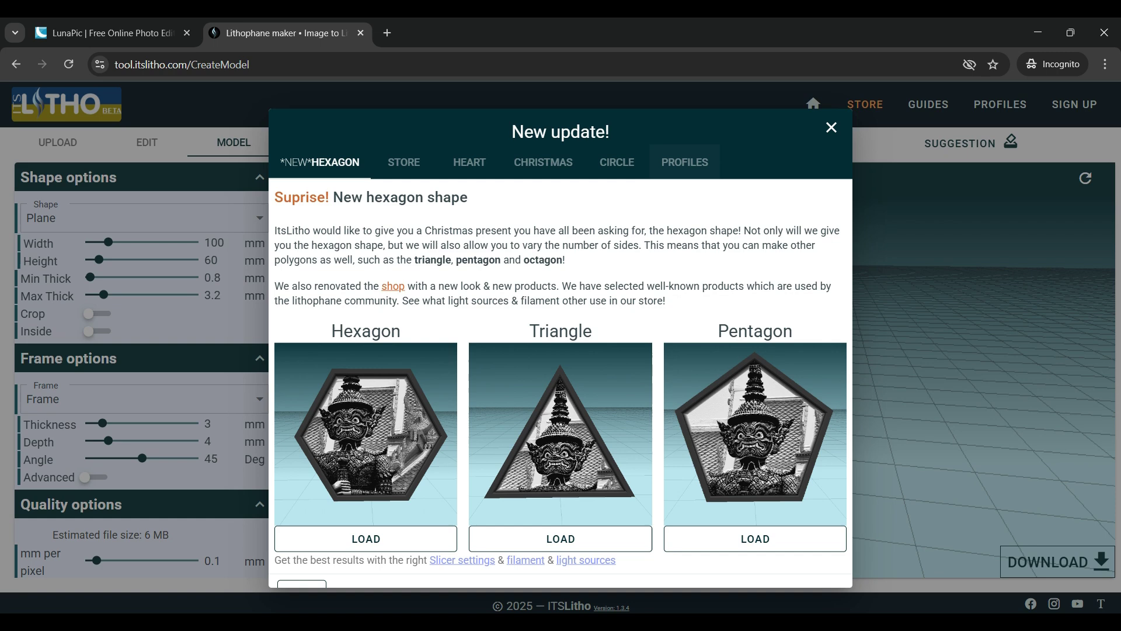
{"action": "left_click", "coordinate": [832, 127]}
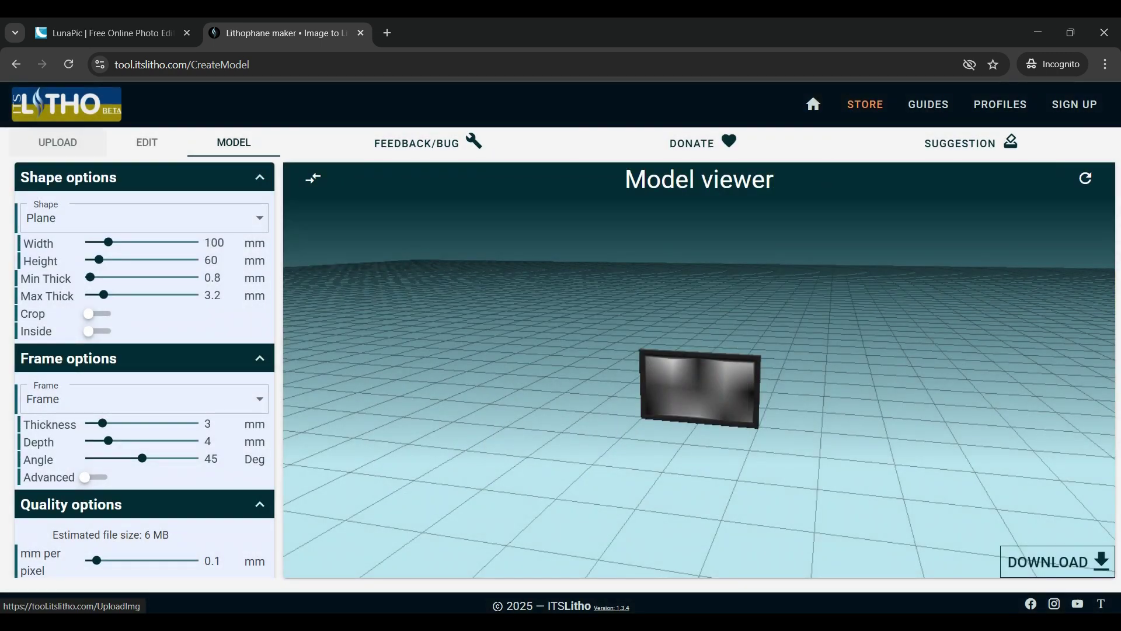
{"action": "left_click", "coordinate": [57, 142]}
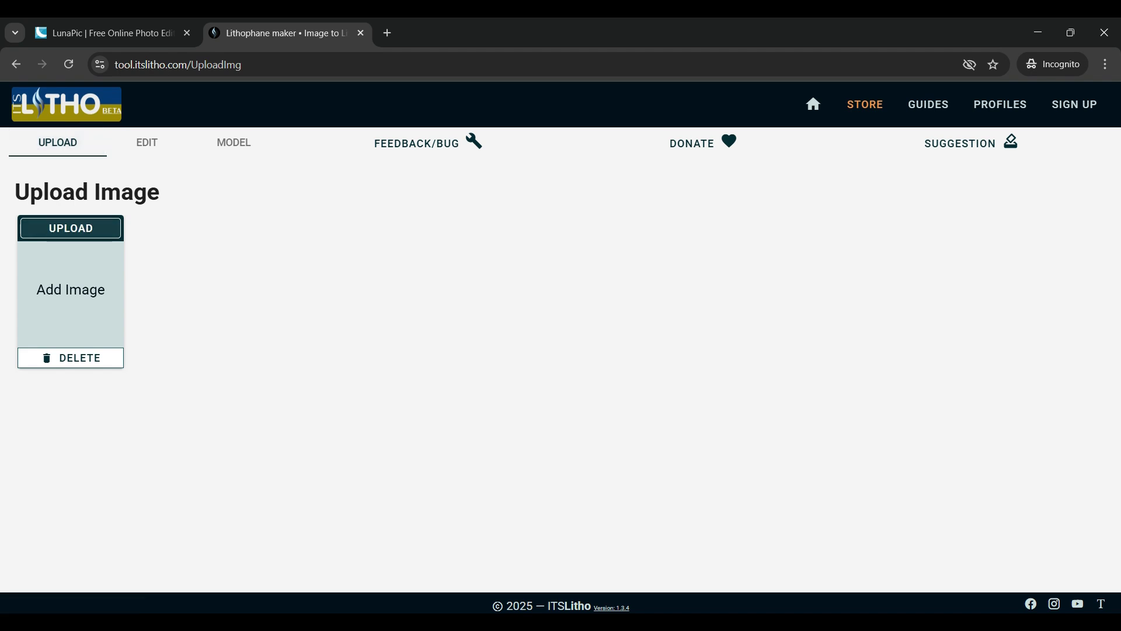
Step: Upload the cropped Fam Pic 5 from the Cropped folder and view it greyscaled
{"action": "left_click", "coordinate": [71, 228]}
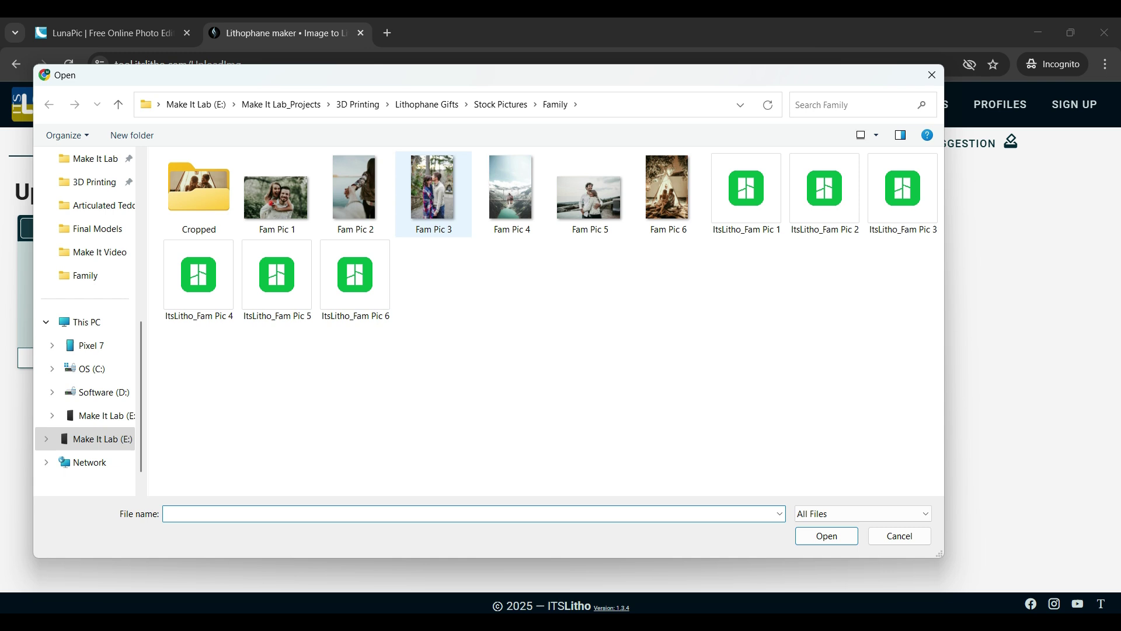
{"action": "double_click", "coordinate": [198, 193]}
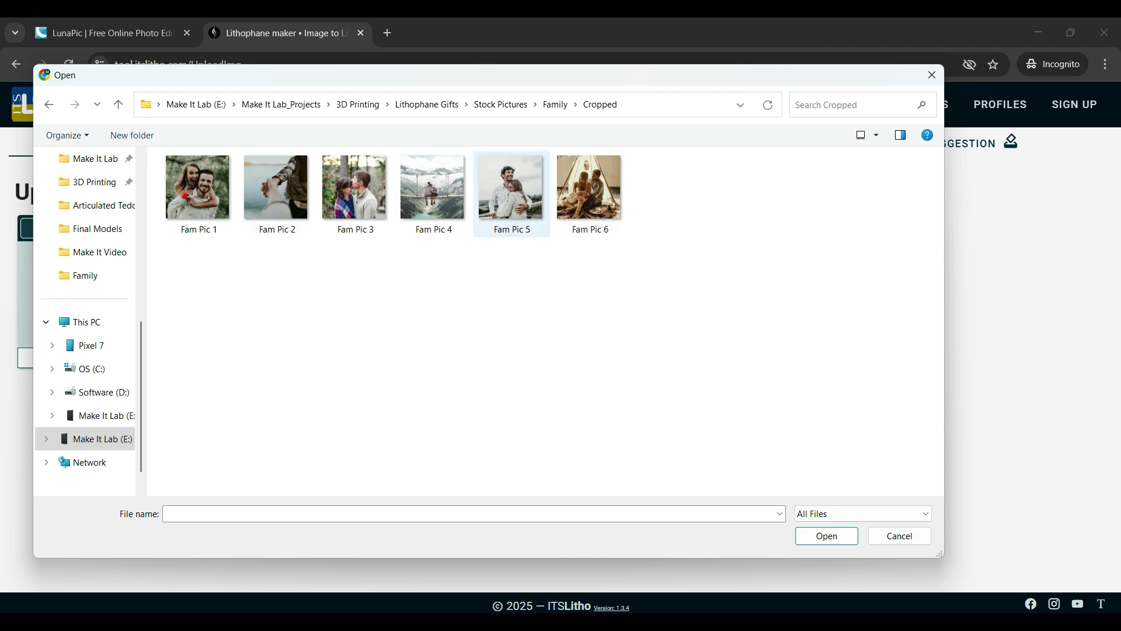
{"action": "double_click", "coordinate": [510, 190]}
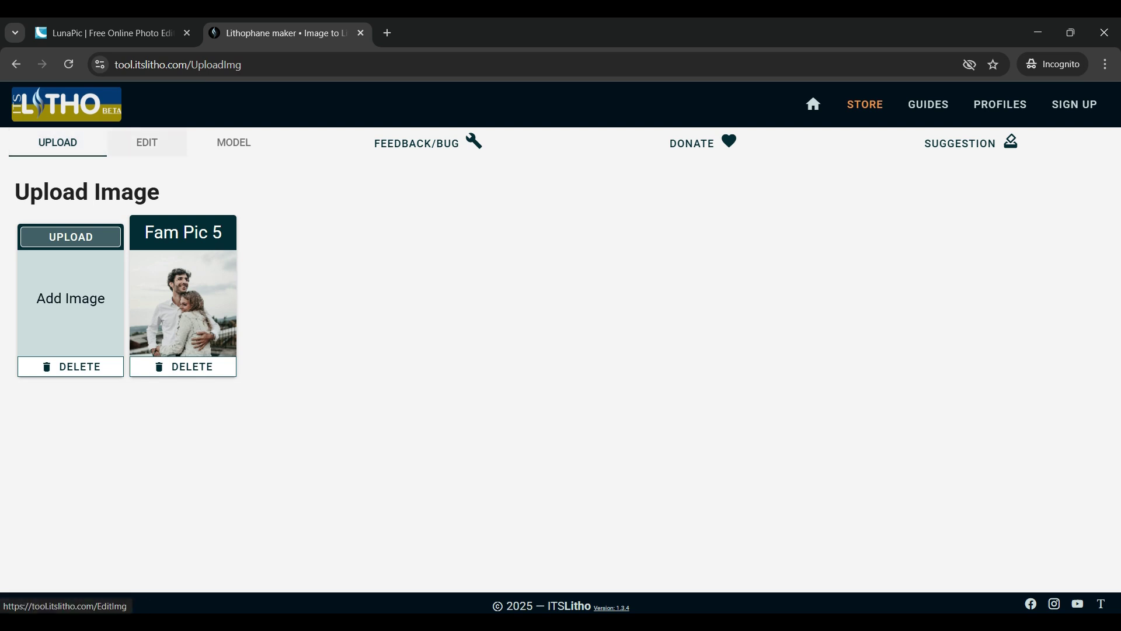
{"action": "left_click", "coordinate": [147, 142]}
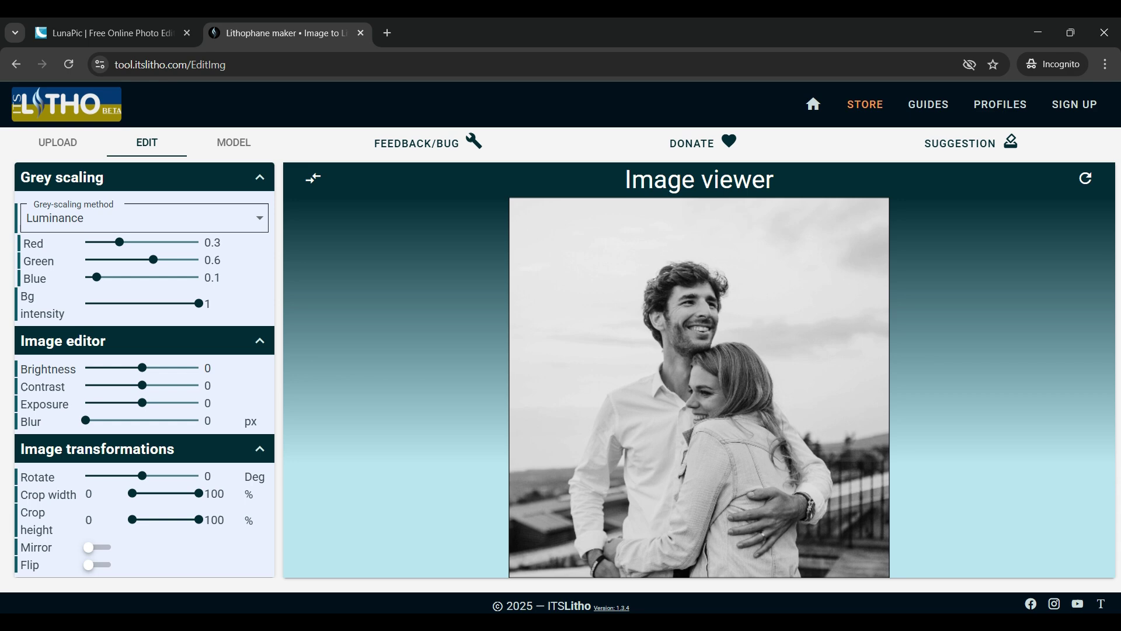
{"action": "left_click", "coordinate": [144, 218]}
{"action": "key", "text": "Down"}
{"action": "key", "text": "Return"}
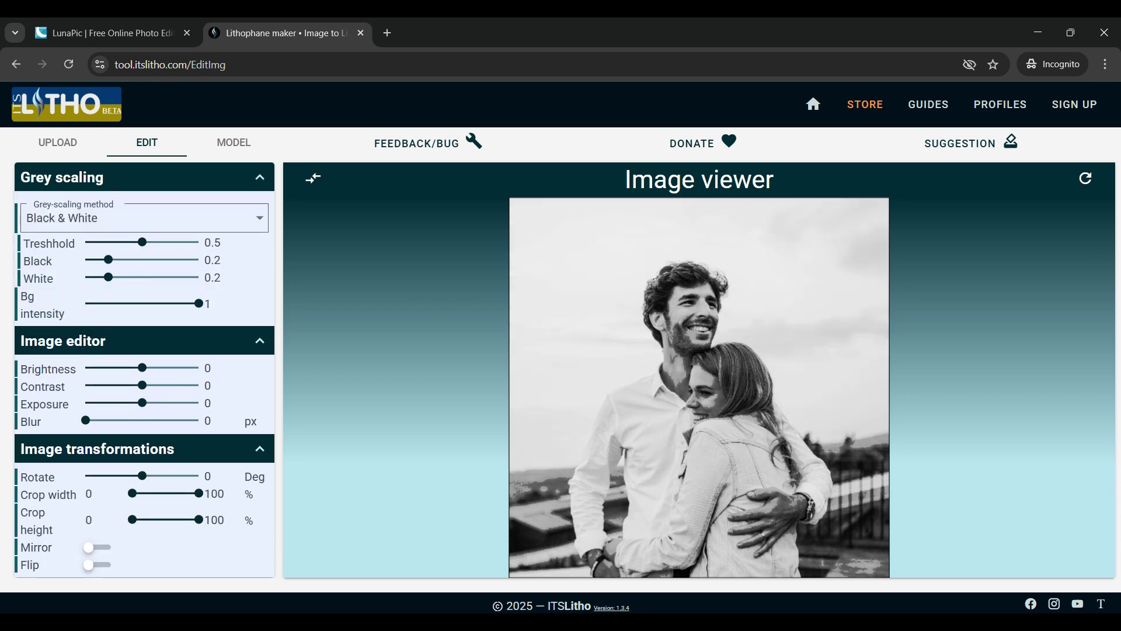
{"action": "key", "text": "Return"}
{"action": "key", "text": "Up"}
{"action": "key", "text": "Up"}
{"action": "key", "text": "Return"}
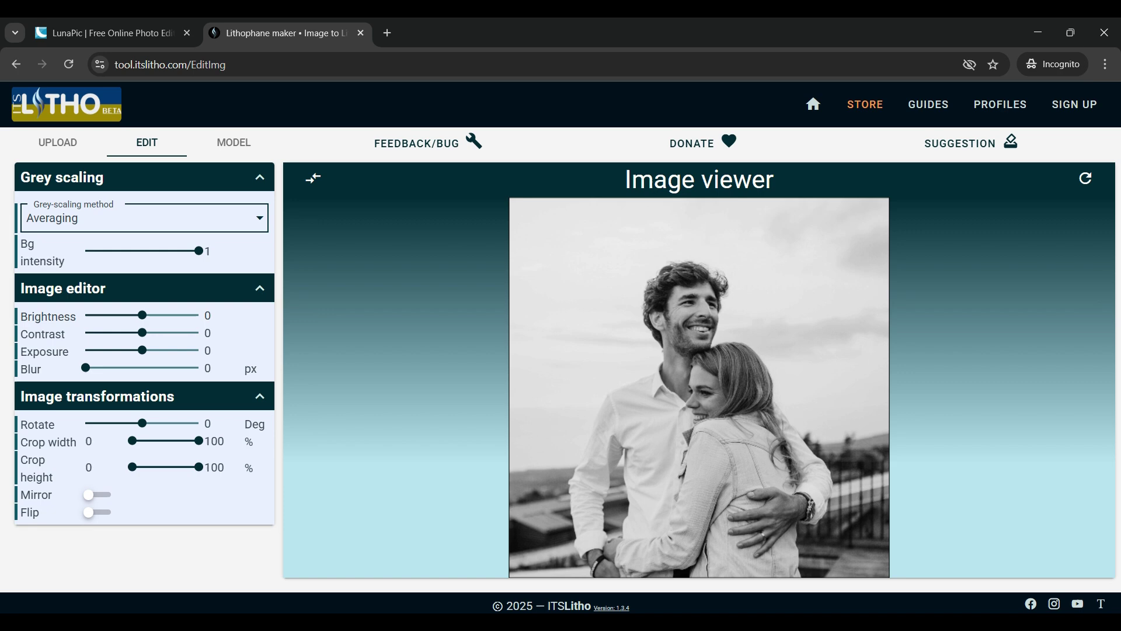
{"action": "key", "text": "Return"}
{"action": "key", "text": "Down"}
{"action": "key", "text": "Return"}
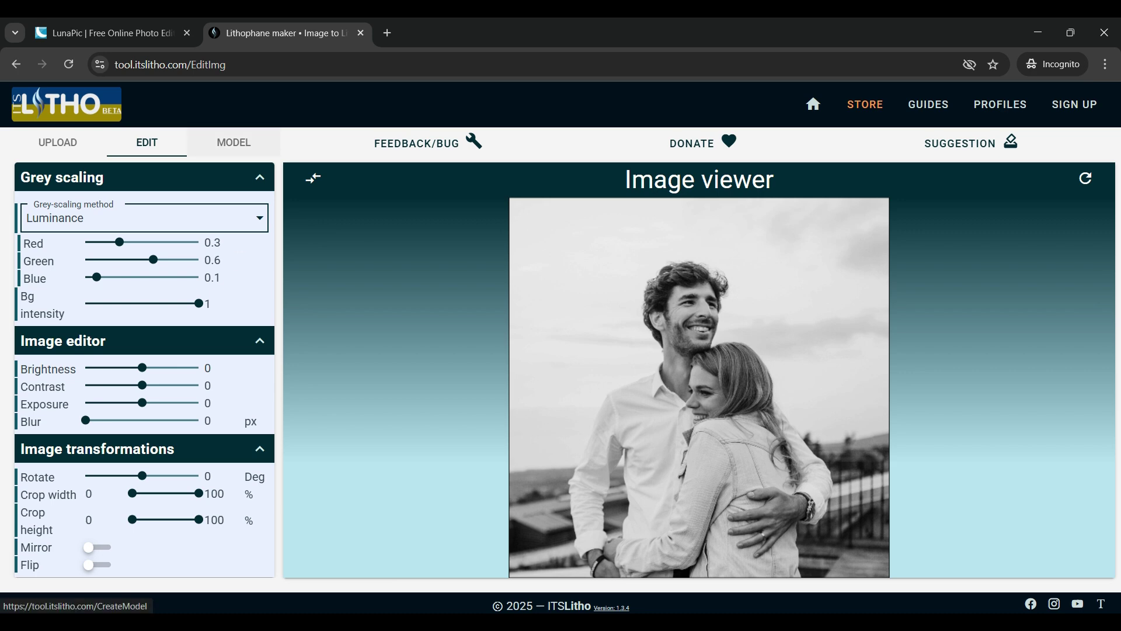
Step: Generate the model and set the frame to 1 mm thickness and 3 mm depth
{"action": "left_click", "coordinate": [234, 142]}
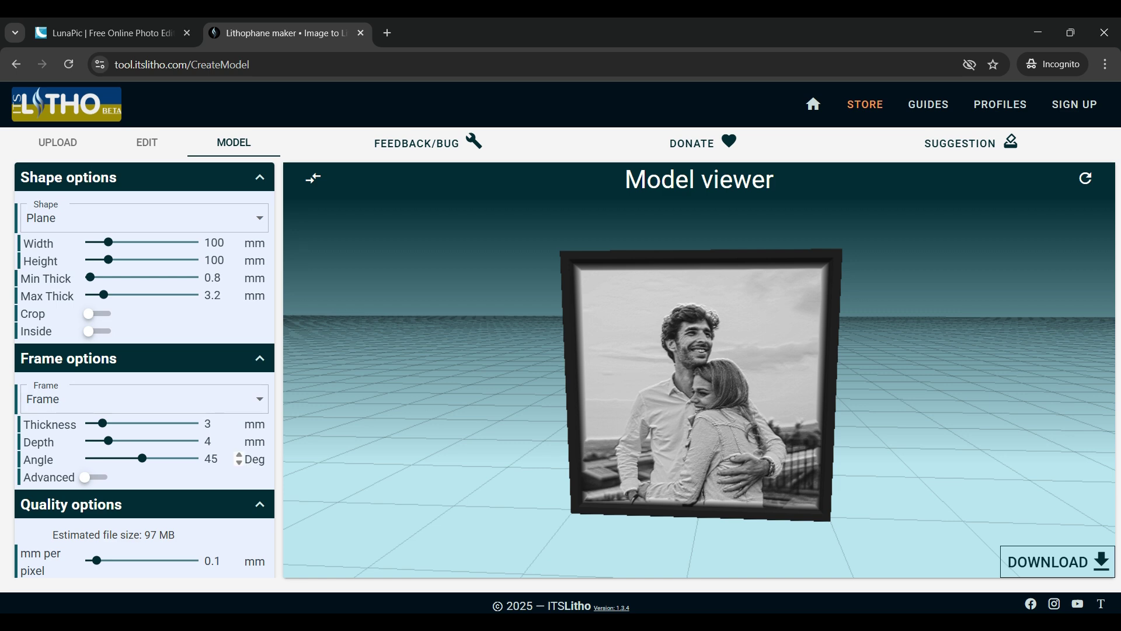
{"action": "key", "text": "alt+Tab"}
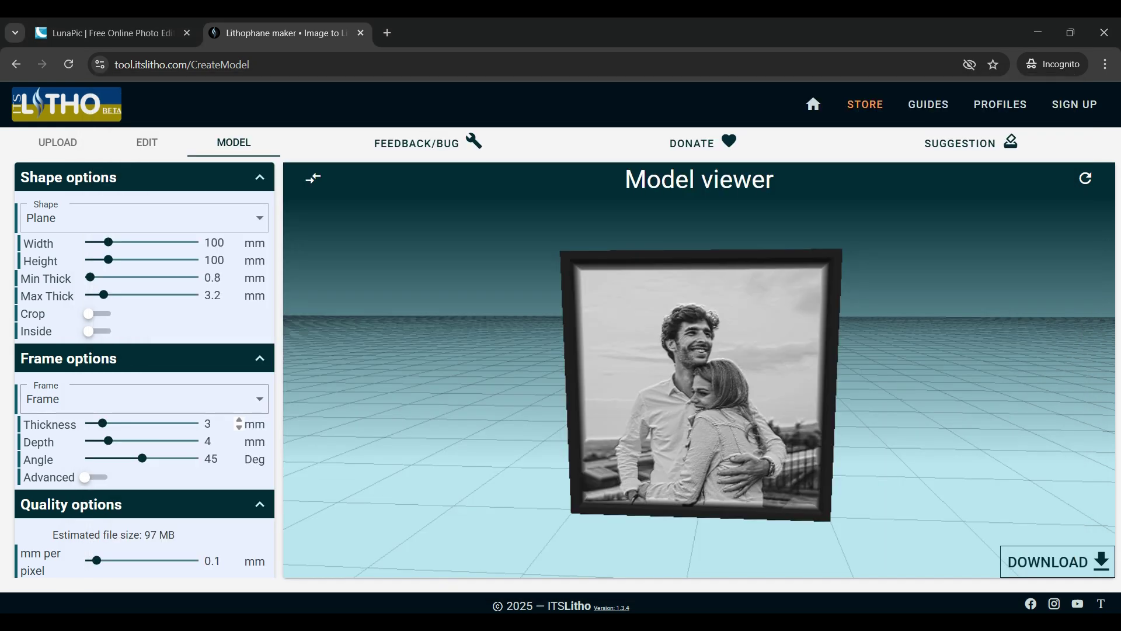
{"action": "type", "text": "1"}
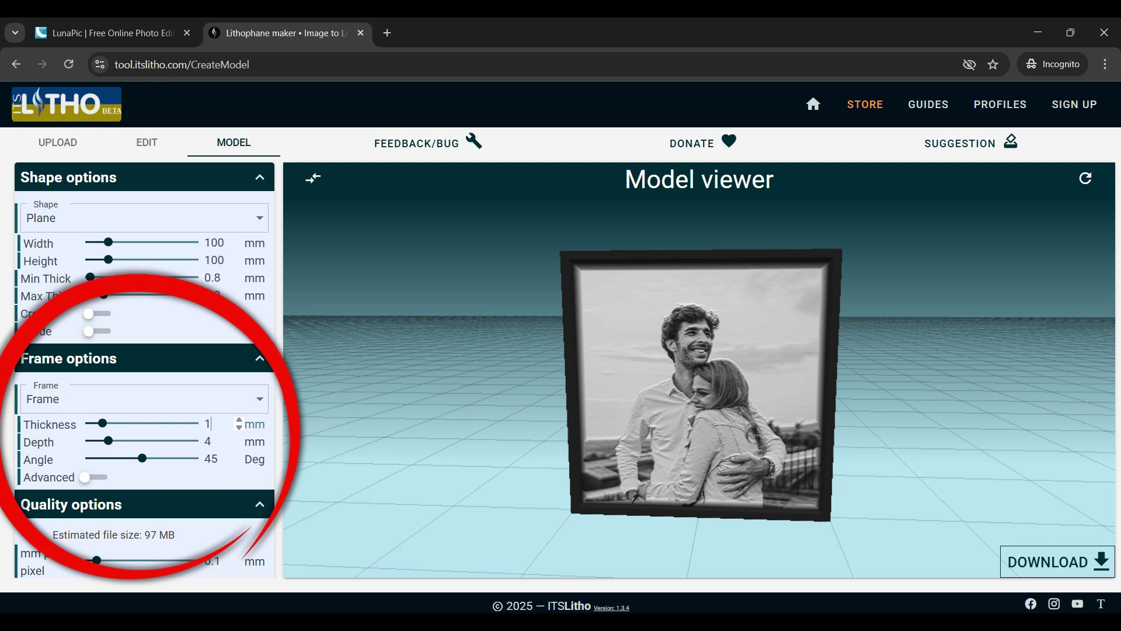
{"action": "key", "text": "Tab"}
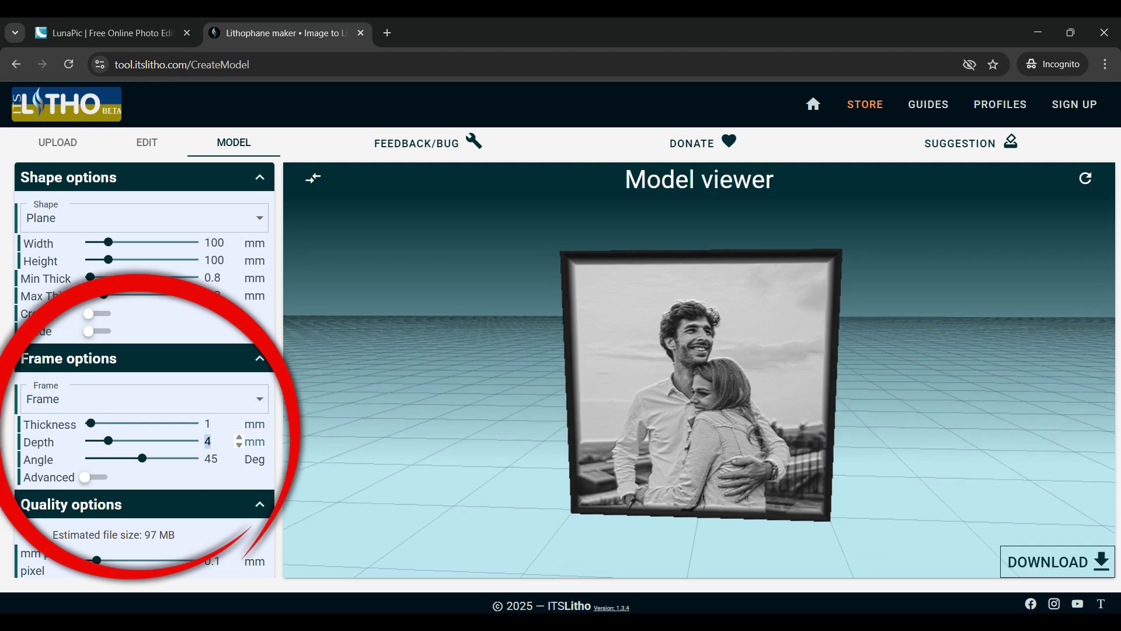
{"action": "type", "text": "3"}
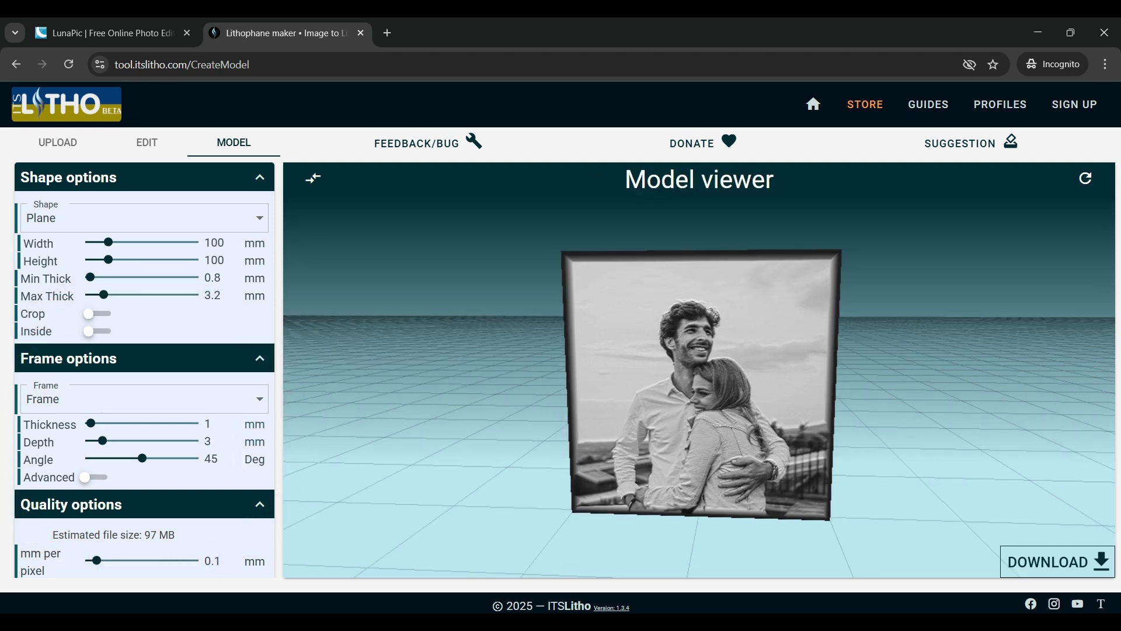
{"action": "key", "text": "alt+Tab"}
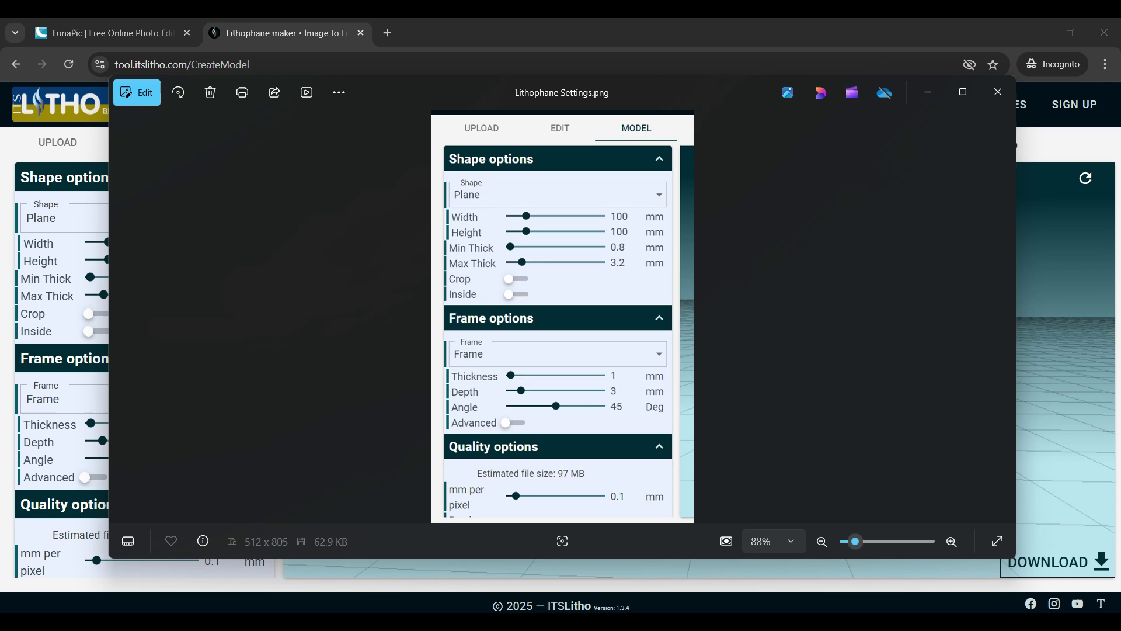
Step: Switch from the settings screenshot back to the ItsLitho model viewer
{"action": "key", "text": "alt+Tab"}
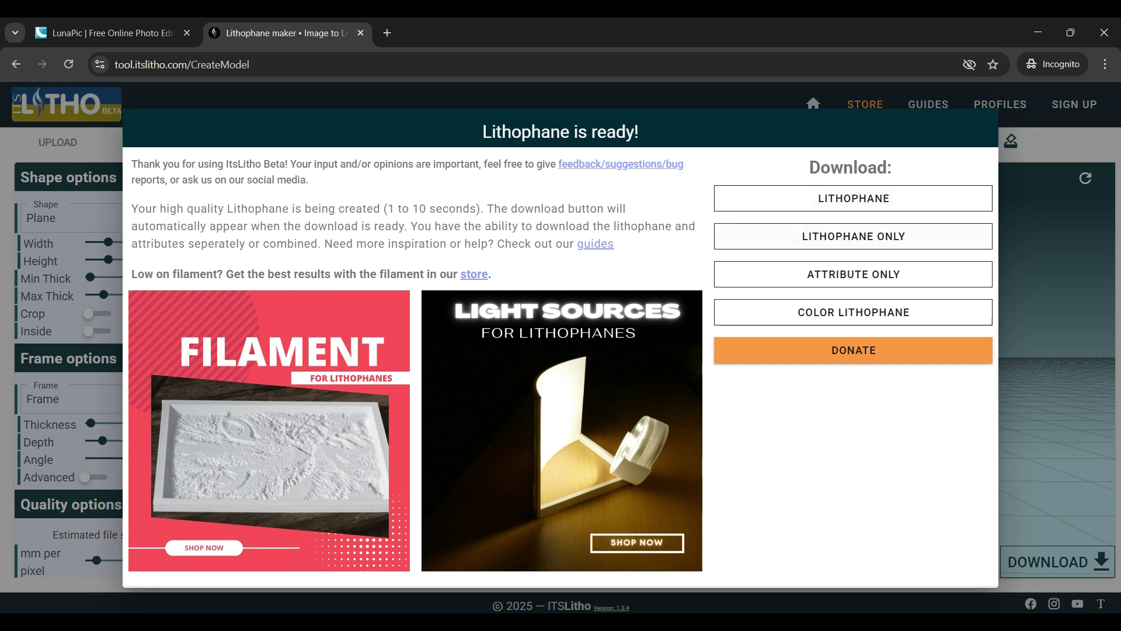
Step: Save the Lithophane Only model file into the Stock Pictures Family folder
{"action": "left_click", "coordinate": [853, 236]}
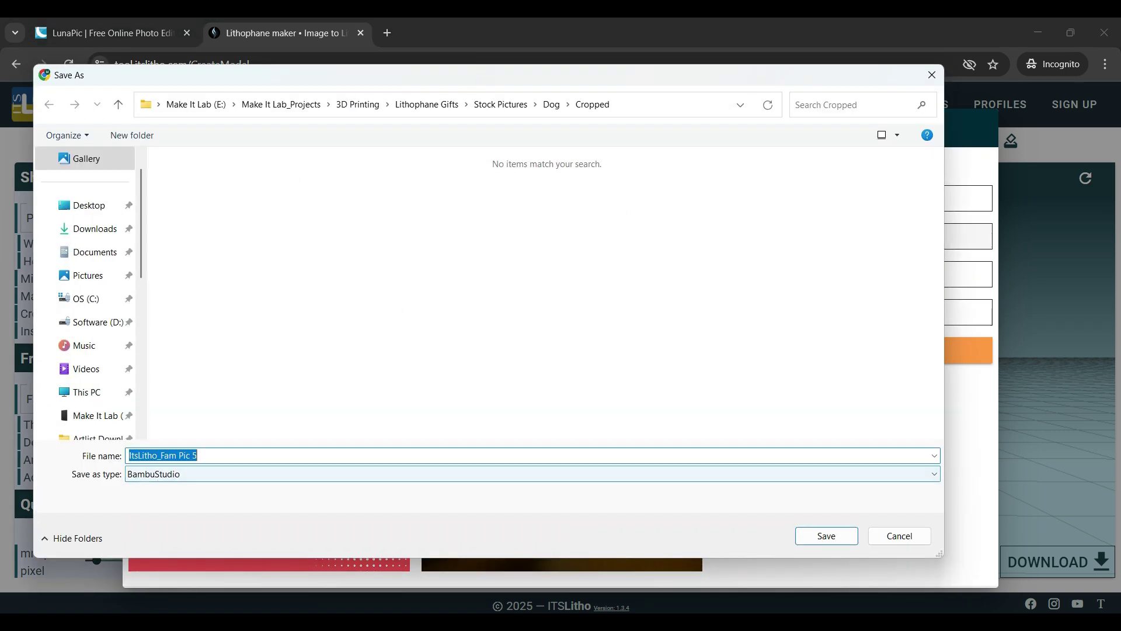
{"action": "left_click", "coordinate": [507, 104]}
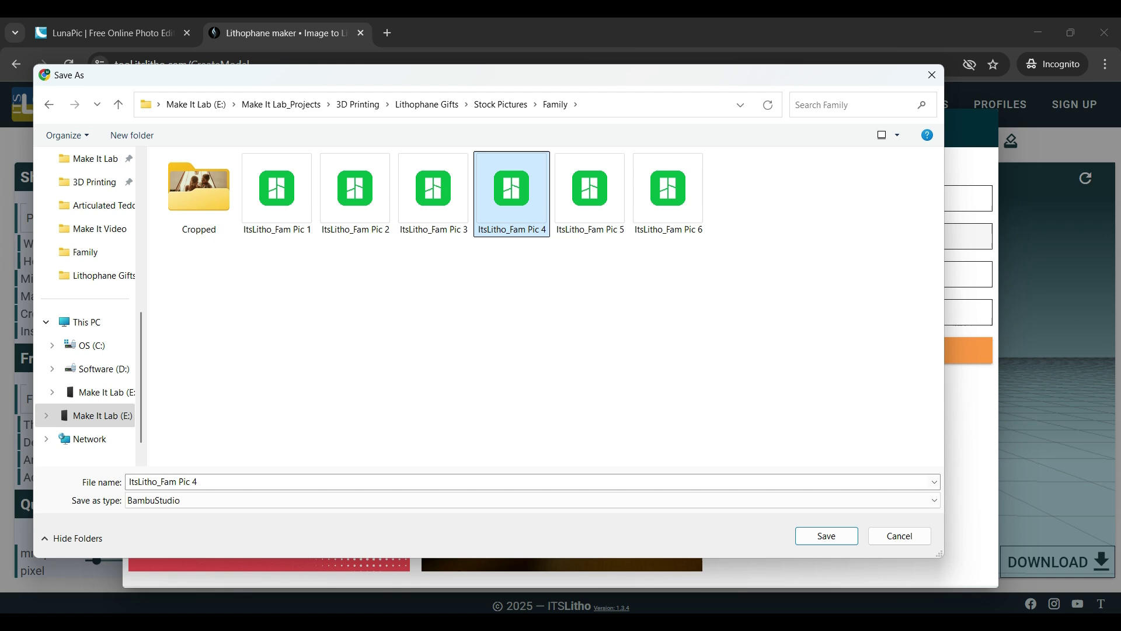
{"action": "key", "text": "Return"}
{"action": "left_click", "coordinate": [57, 142]}
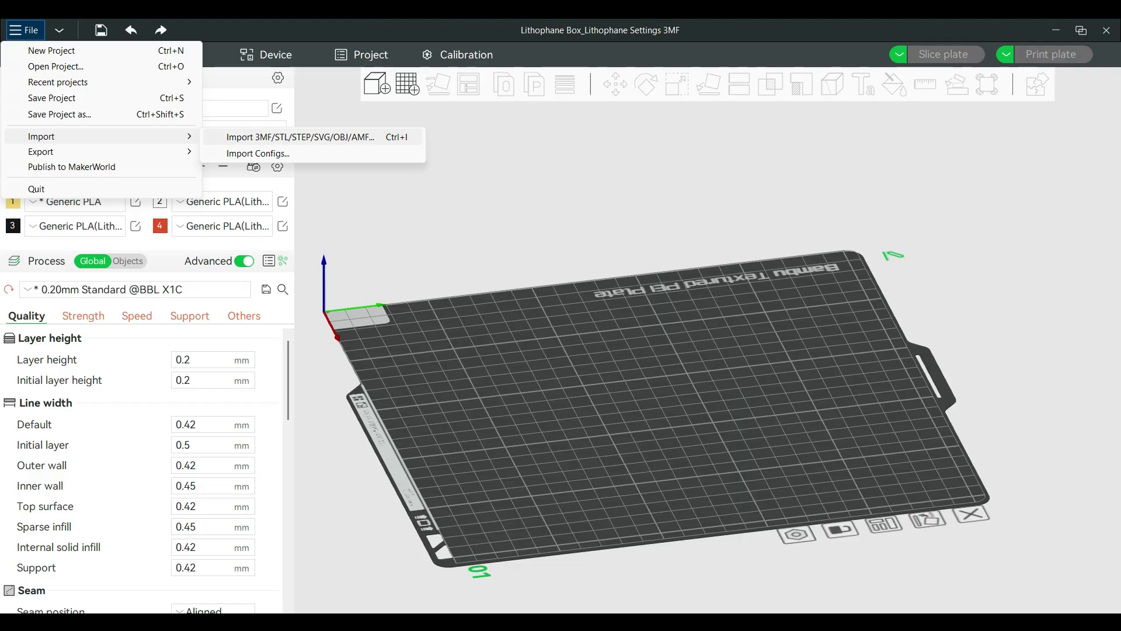
Step: Scroll the Slicer Settings for Lithophanes post to Slicer Profiles and expand the Litho3D Cura profiles
{"action": "left_click", "coordinate": [300, 135]}
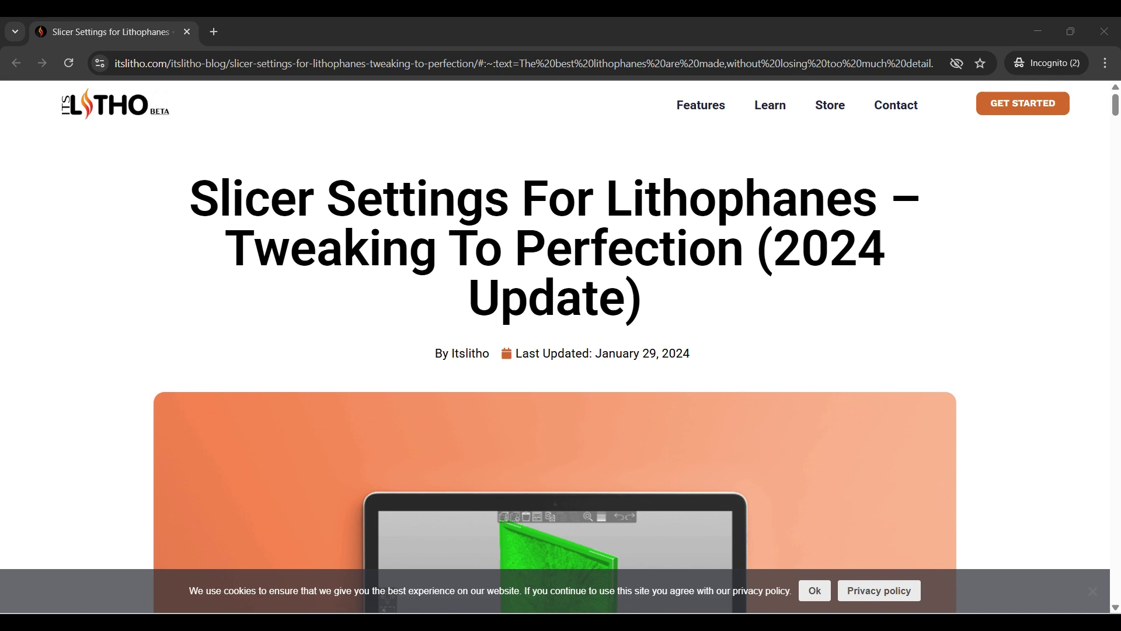
{"action": "scroll", "coordinate": [561, 351], "scroll_direction": "down", "scroll_amount": 6}
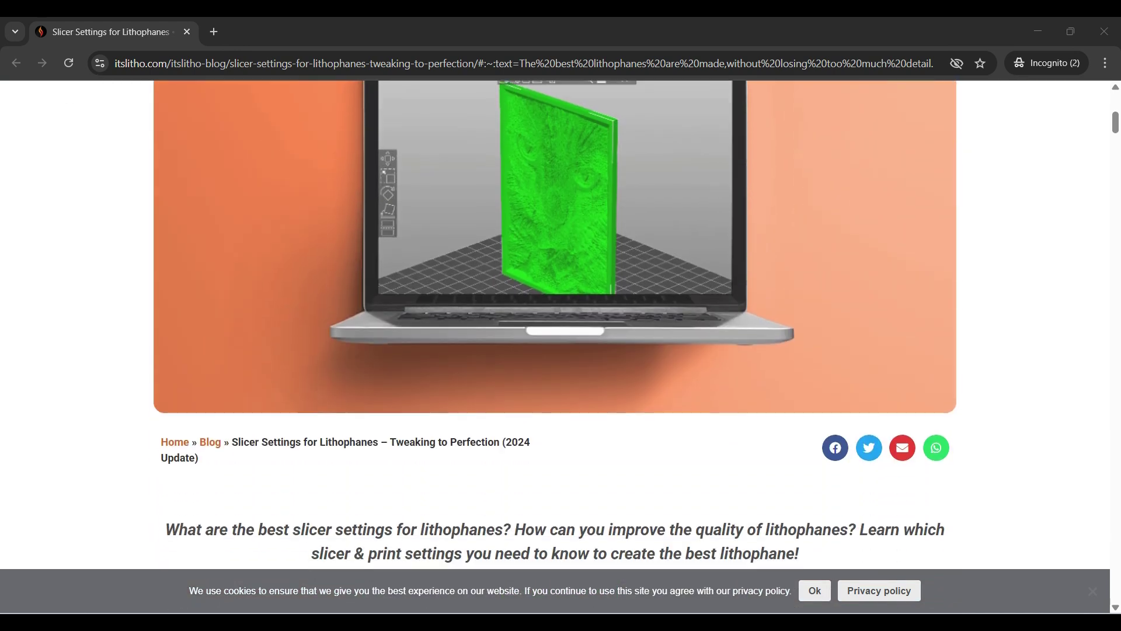
{"action": "scroll", "coordinate": [561, 350], "scroll_direction": "down", "scroll_amount": 5}
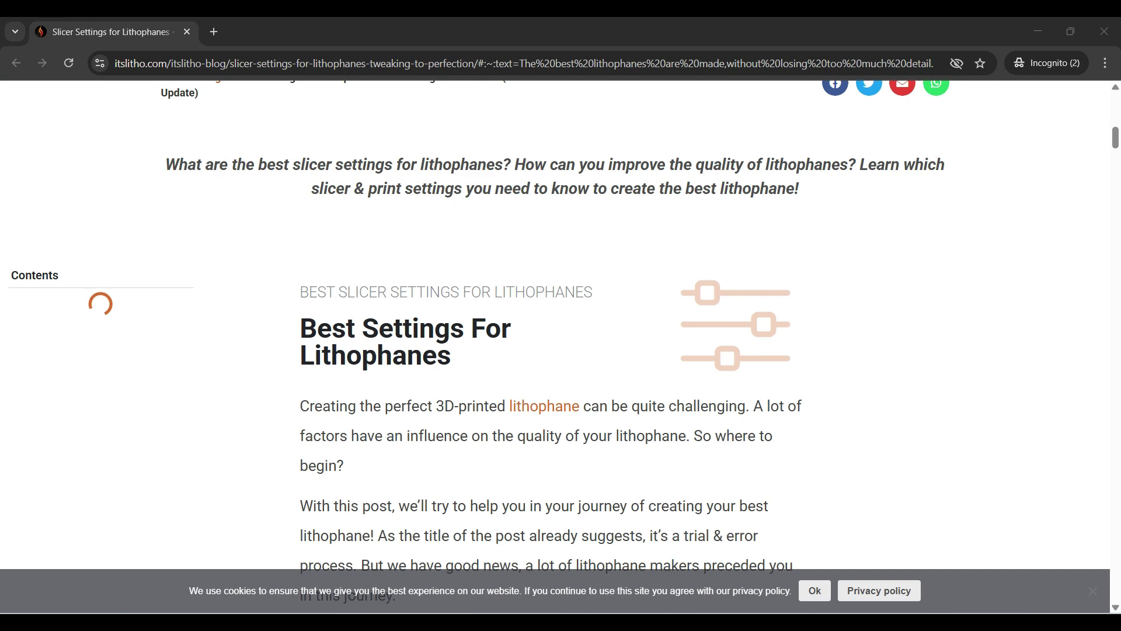
{"action": "scroll", "coordinate": [561, 350], "scroll_direction": "down", "scroll_amount": 1}
{"action": "scroll", "coordinate": [561, 350], "scroll_direction": "down", "scroll_amount": 2}
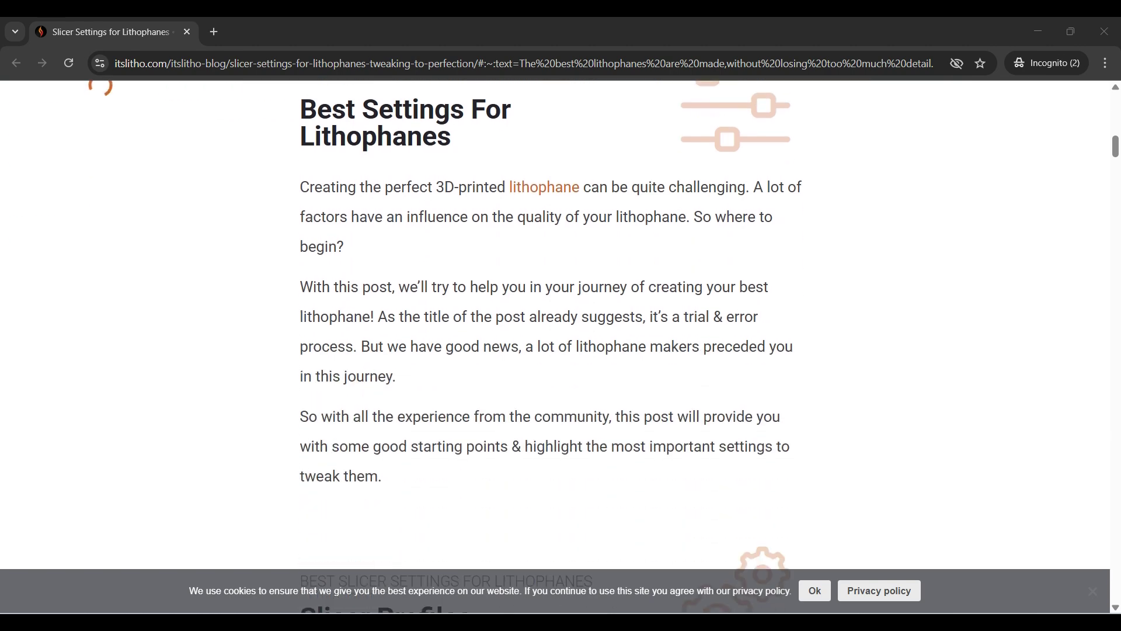
{"action": "scroll", "coordinate": [561, 351], "scroll_direction": "down", "scroll_amount": 1}
{"action": "scroll", "coordinate": [561, 350], "scroll_direction": "down", "scroll_amount": 5}
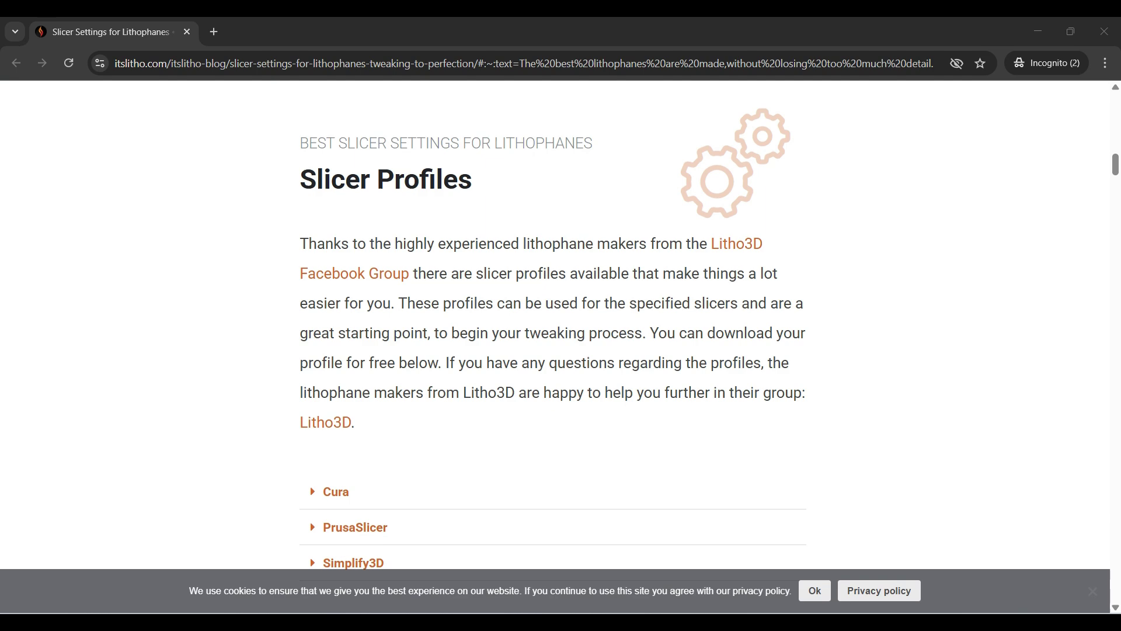
{"action": "scroll", "coordinate": [560, 350], "scroll_direction": "down", "scroll_amount": 3}
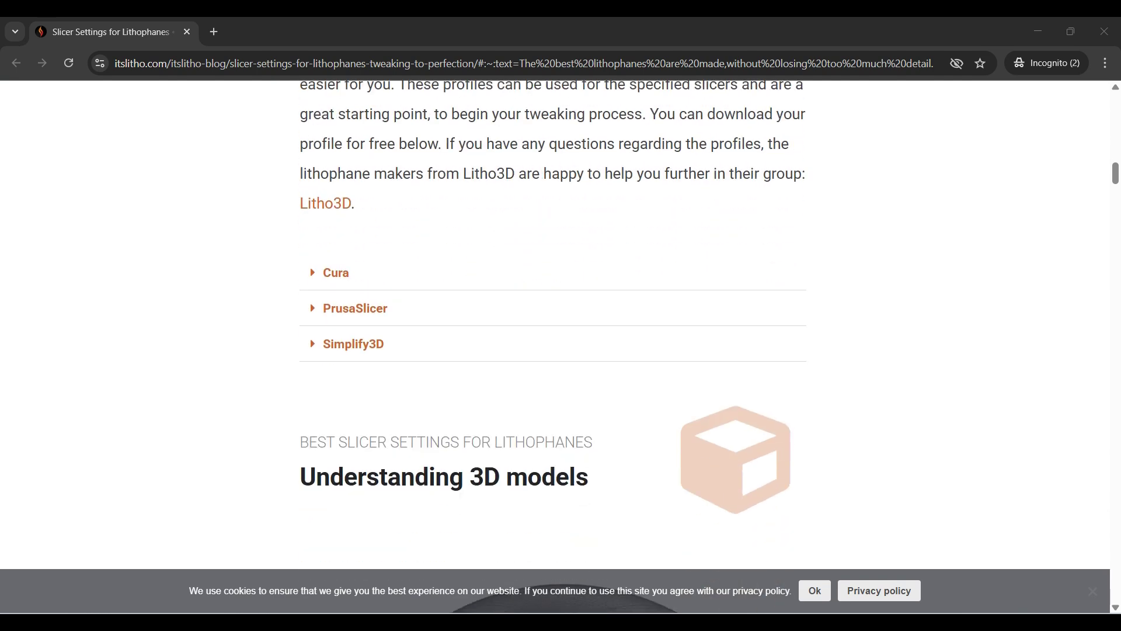
{"action": "left_click", "coordinate": [336, 273]}
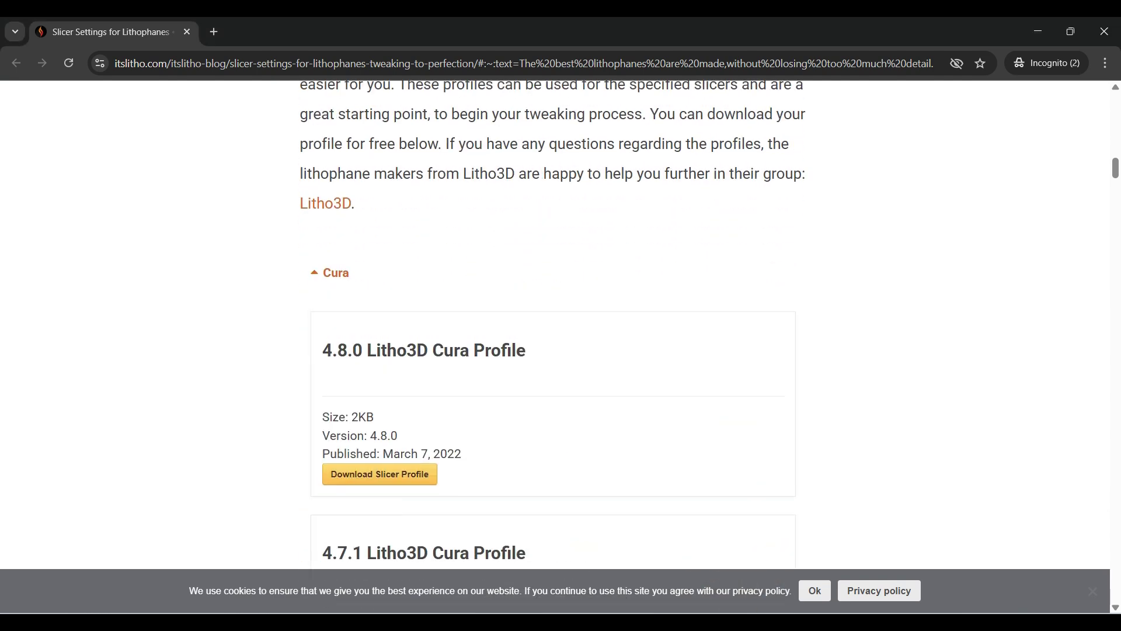
{"action": "scroll", "coordinate": [556, 347], "scroll_direction": "down", "scroll_amount": 3}
{"action": "scroll", "coordinate": [554, 349], "scroll_direction": "down", "scroll_amount": 10}
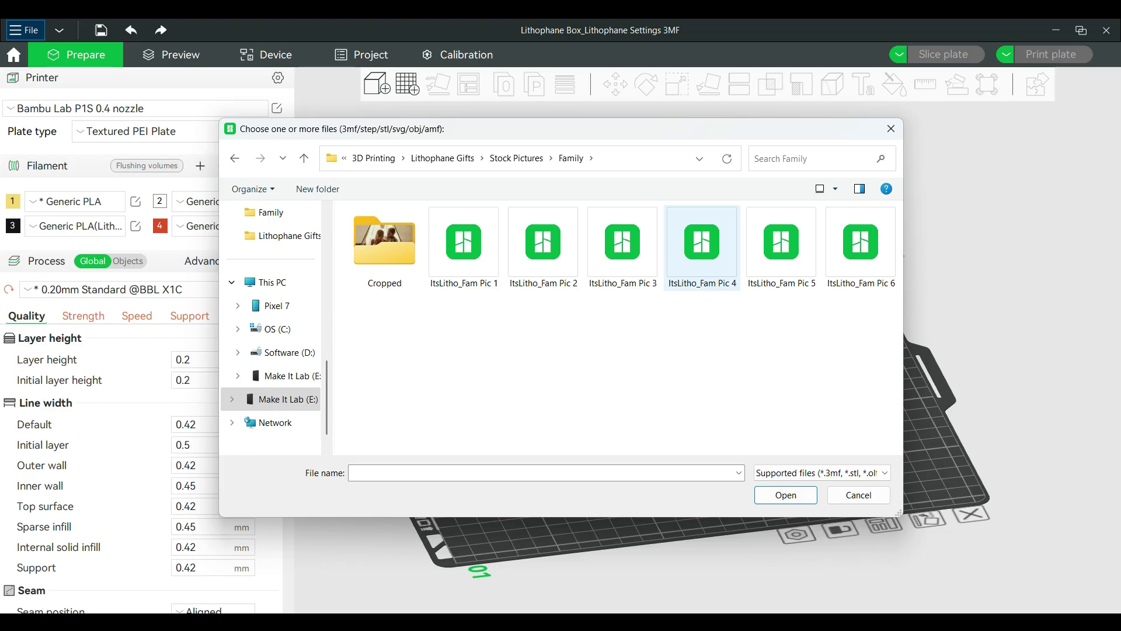
Step: Import ItsLitho_Fam Pic 5 onto the build plate and inspect it from the front and above
{"action": "double_click", "coordinate": [702, 246]}
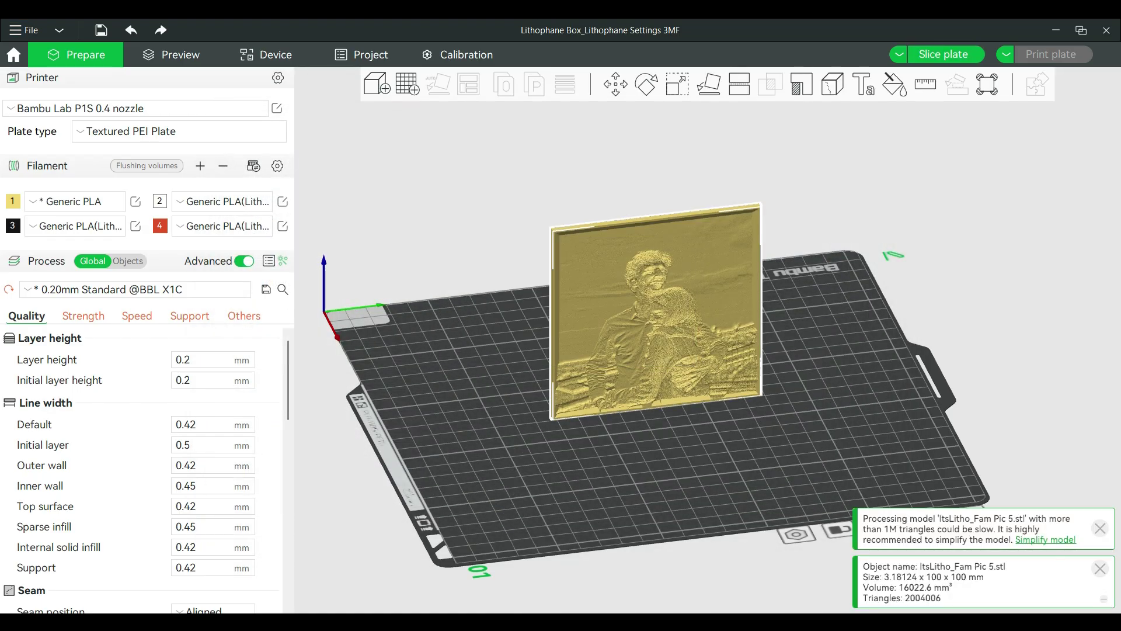
{"action": "key", "text": "1"}
{"action": "scroll", "coordinate": [610, 283], "scroll_direction": "up", "scroll_amount": 5}
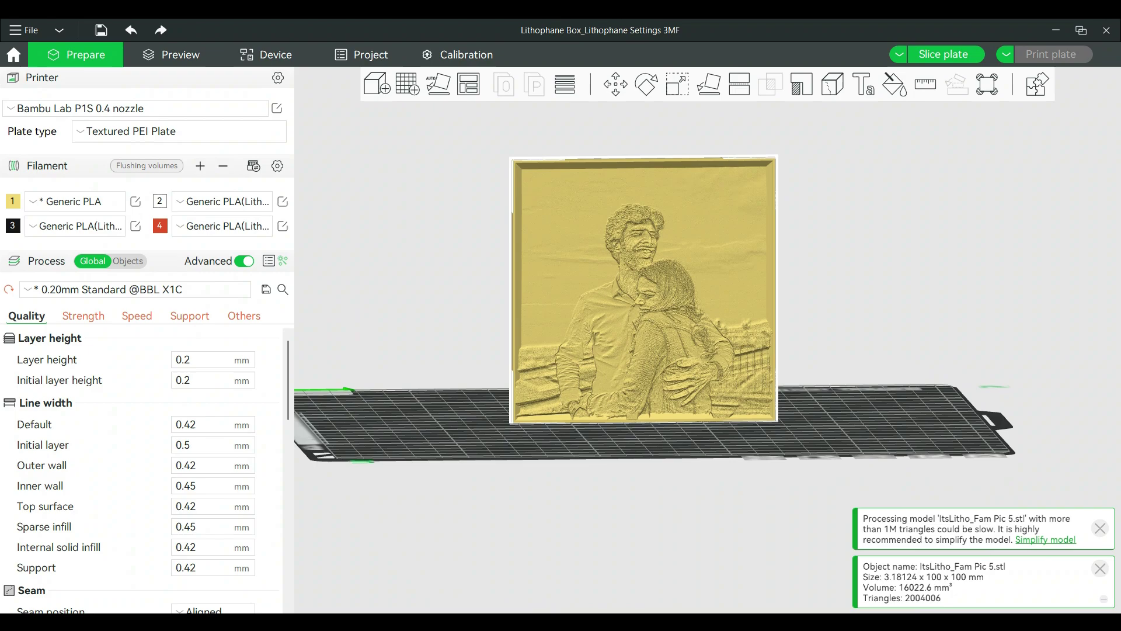
{"action": "scroll", "coordinate": [611, 283], "scroll_direction": "down", "scroll_amount": 3}
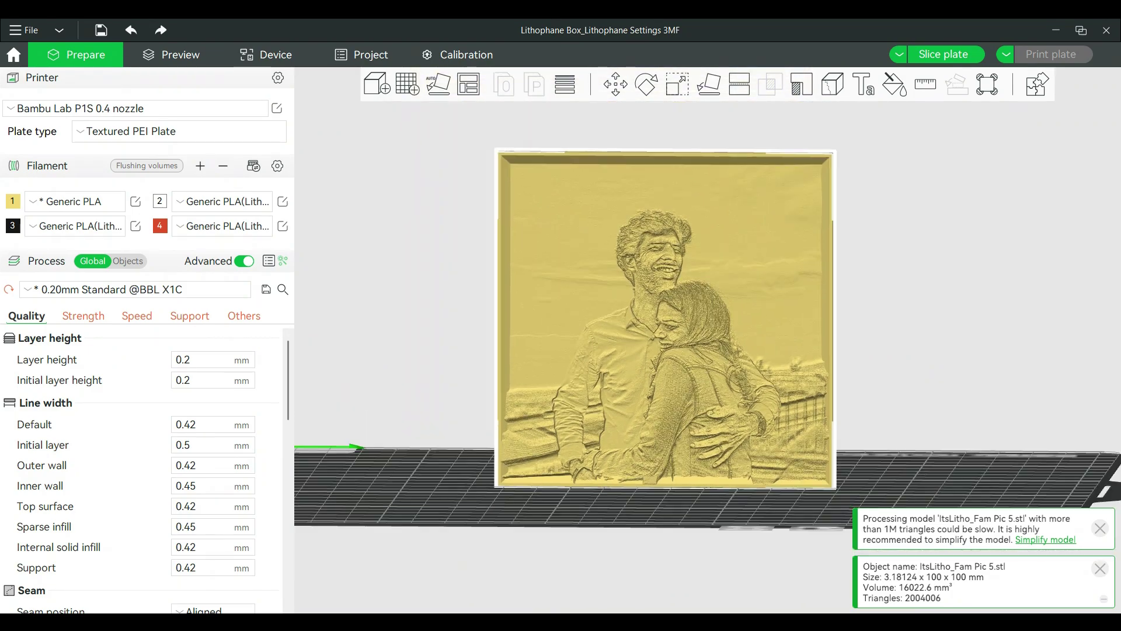
{"action": "left_click_drag", "start_coordinate": [643, 292], "coordinate": [678, 385]}
{"action": "key", "text": "3"}
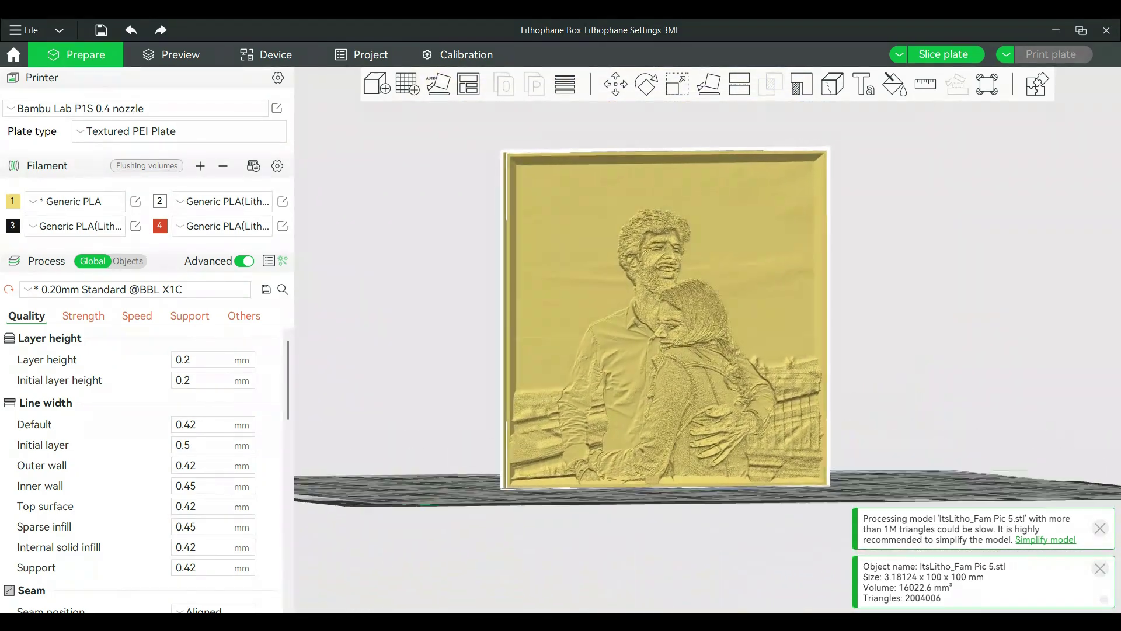
{"action": "scroll", "coordinate": [672, 327], "scroll_direction": "down", "scroll_amount": 5}
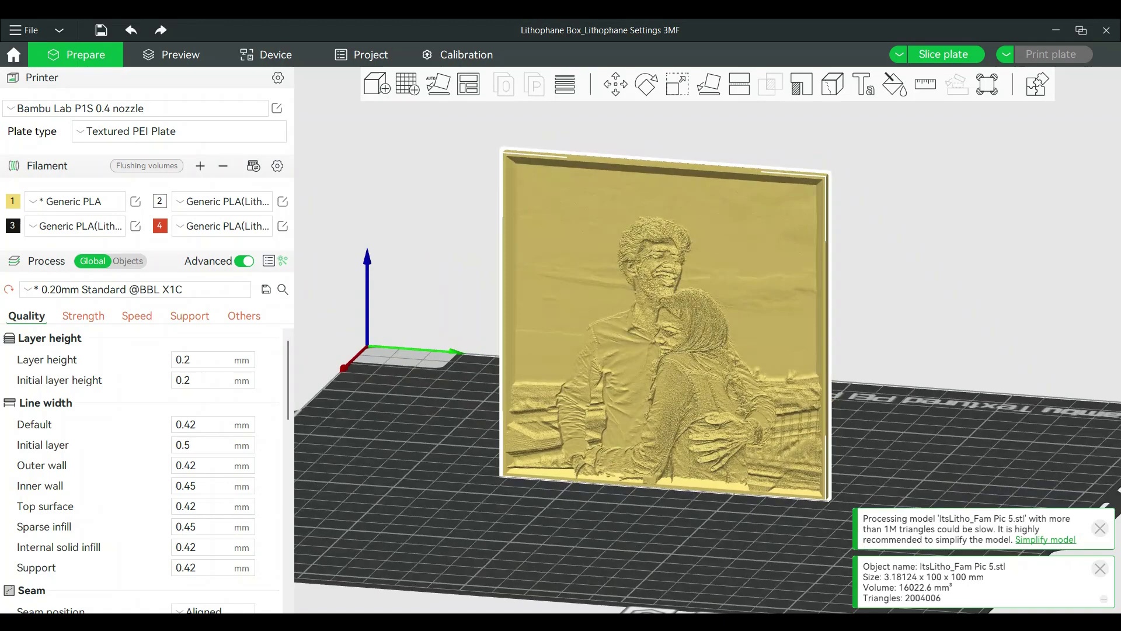
{"action": "left_click_drag", "start_coordinate": [671, 327], "coordinate": [613, 350]}
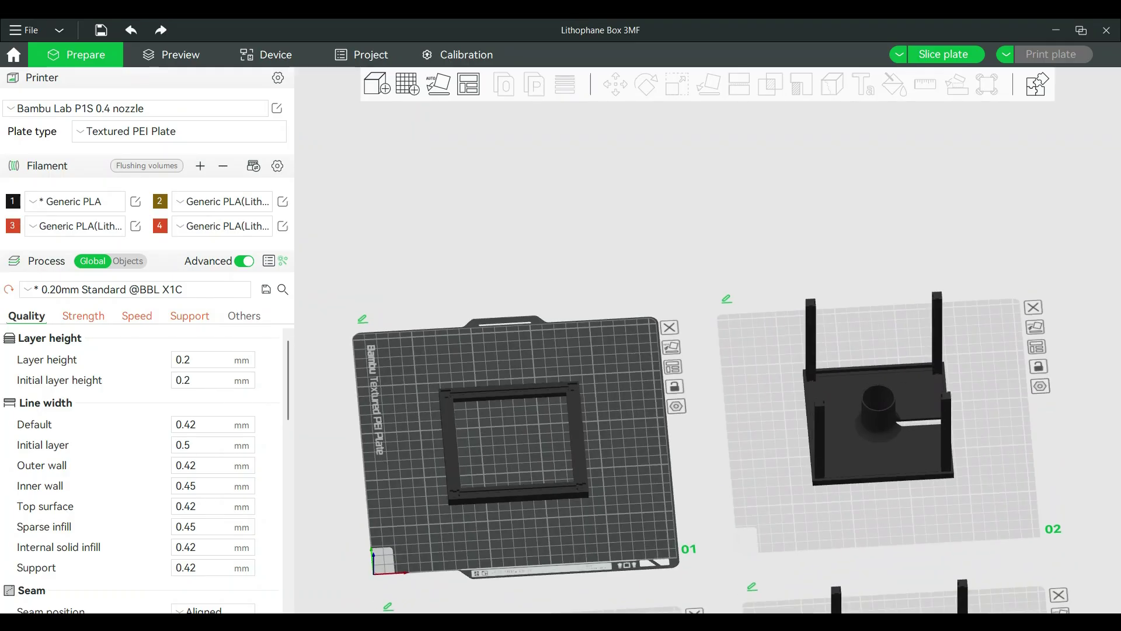
Step: Scroll down the haraqi Himalayan Salt Lamp Cords listing priced at $12.99
{"action": "scroll", "coordinate": [672, 380], "scroll_direction": "down", "scroll_amount": 5}
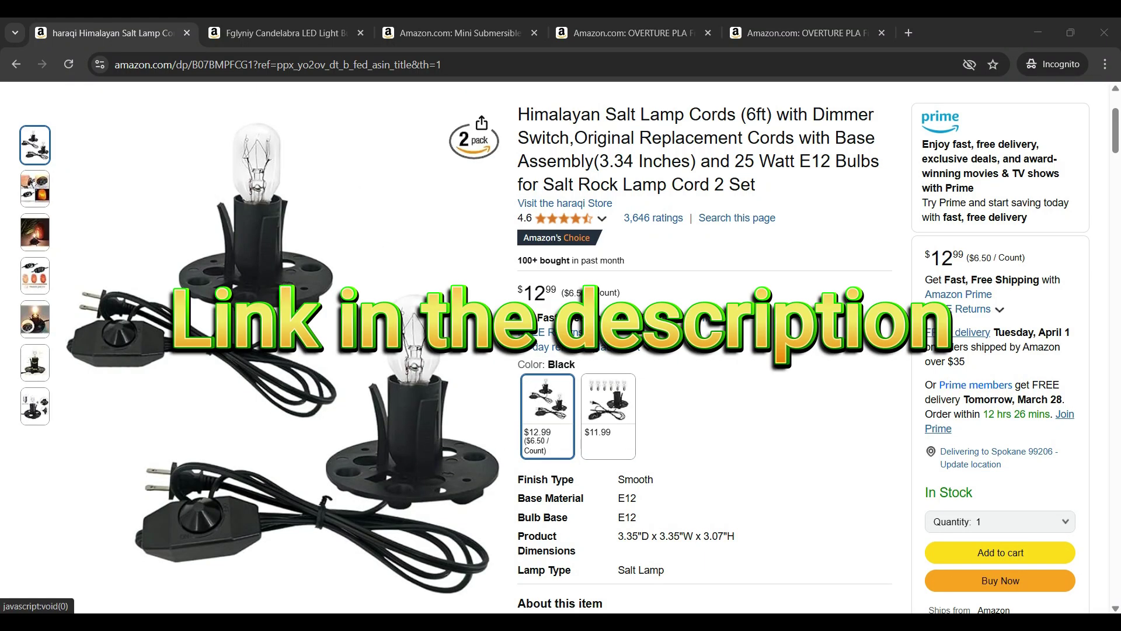
Step: Highlight the full salt lamp cord product title, then clear the selection
{"action": "left_click_drag", "start_coordinate": [518, 114], "coordinate": [761, 114]}
{"action": "left_click_drag", "start_coordinate": [829, 114], "coordinate": [756, 185]}
{"action": "left_click", "coordinate": [757, 184]}
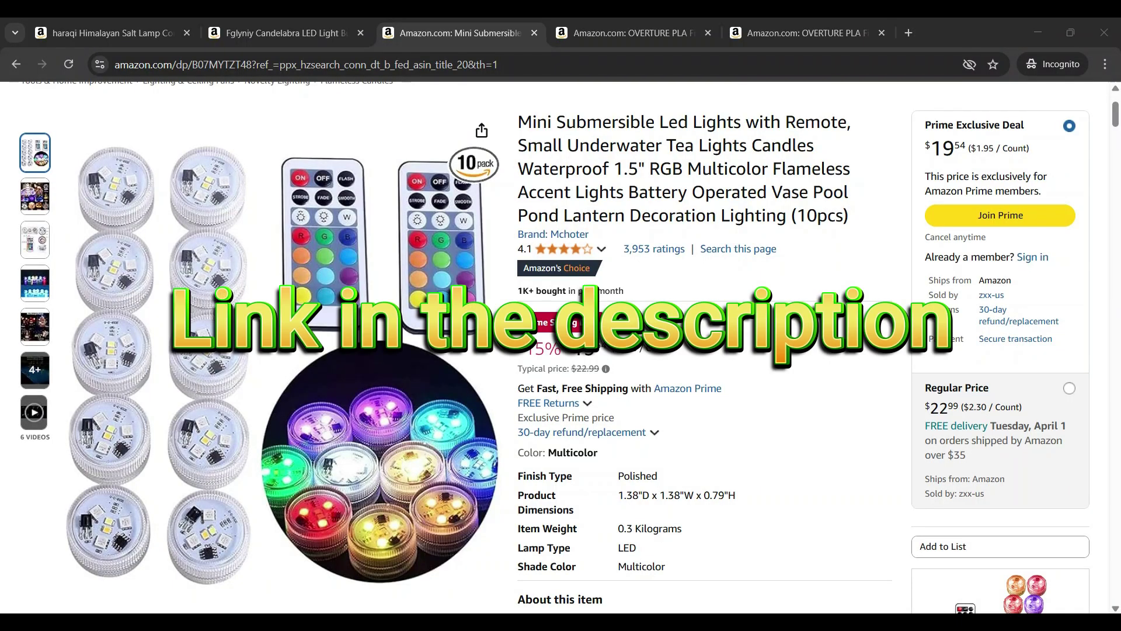
Step: Highlight the Mini Submersible LED Lights 10-pack product title
{"action": "left_click_drag", "start_coordinate": [519, 122], "coordinate": [820, 122]}
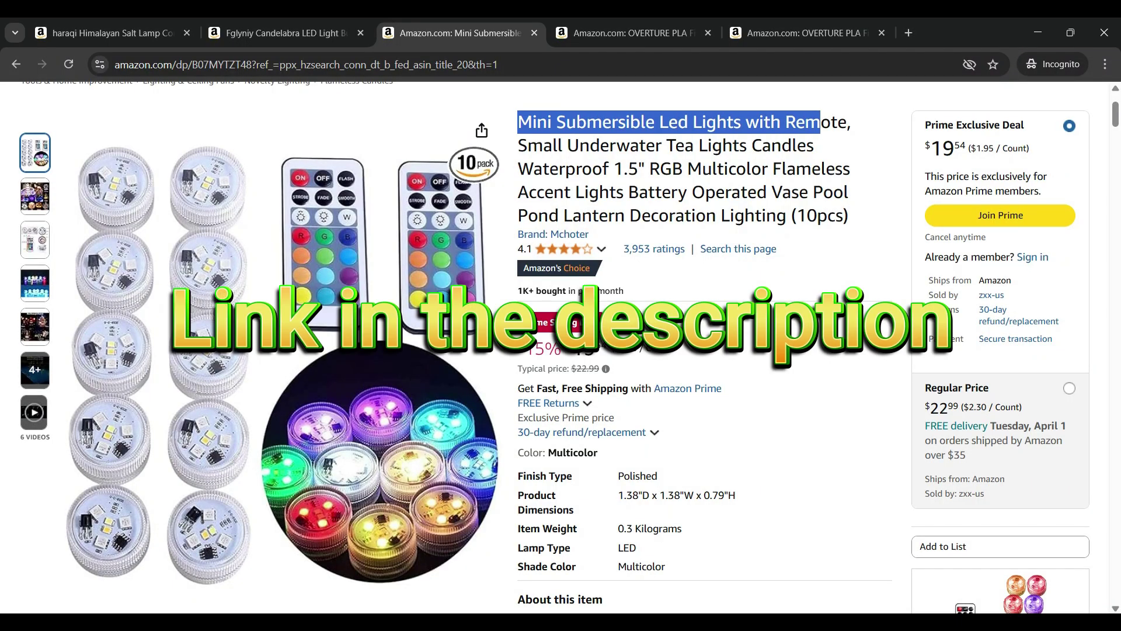